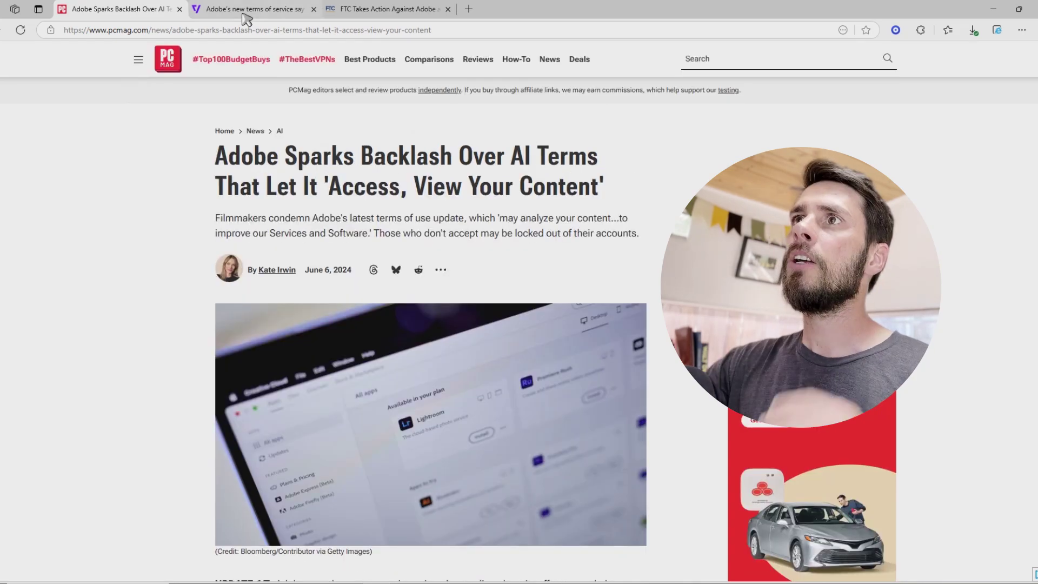
- Switch to The Verge article on Adobe's new terms of service
left_click(244, 13)
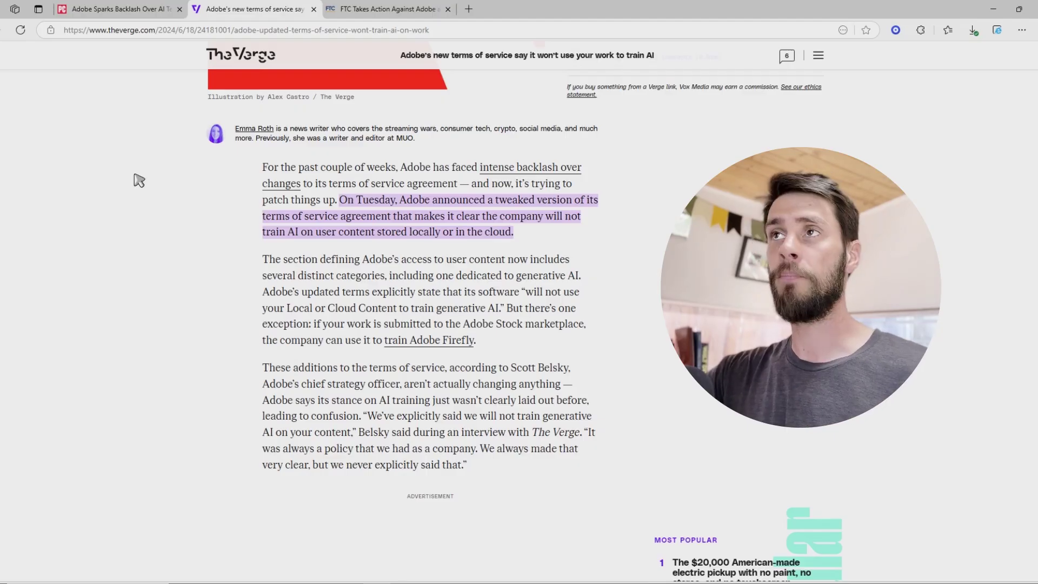
left_click(392, 11)
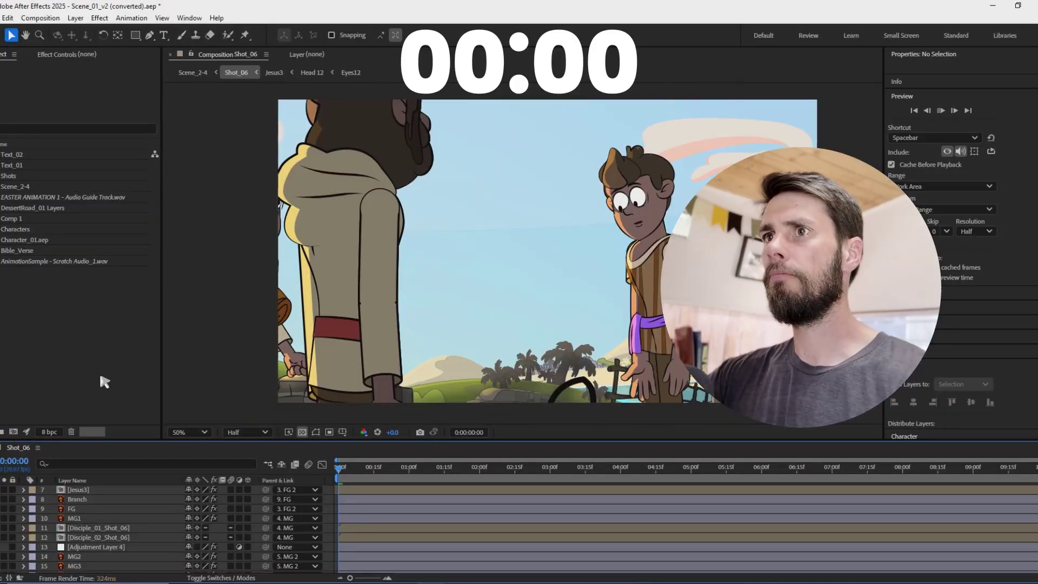
- Hide the layer outlines in the Shot_06 viewer
key("space")
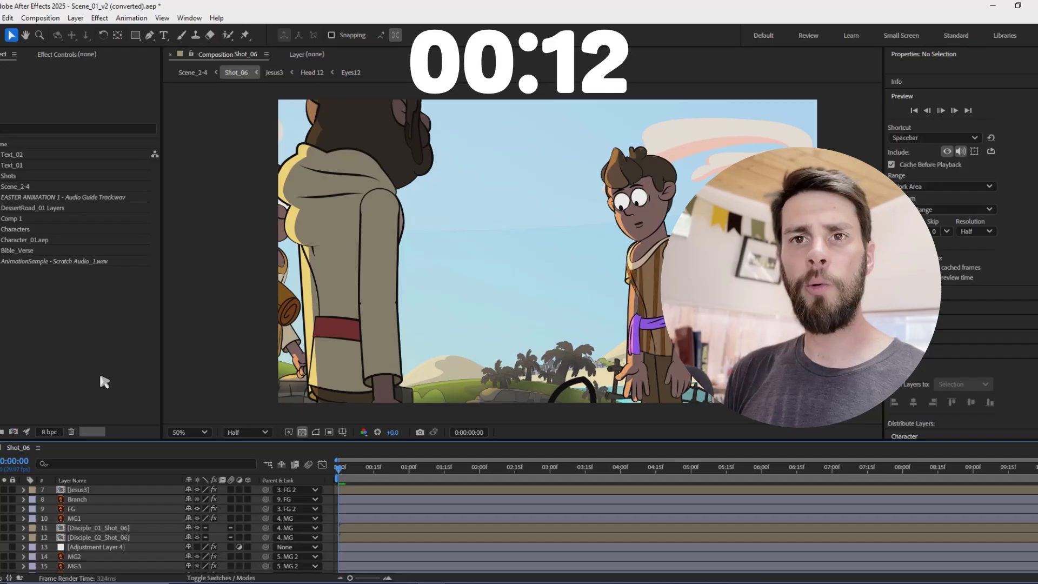
- Preview the Shot_06 animation, stepping frame by frame to about 0:00:05:02
key("space")
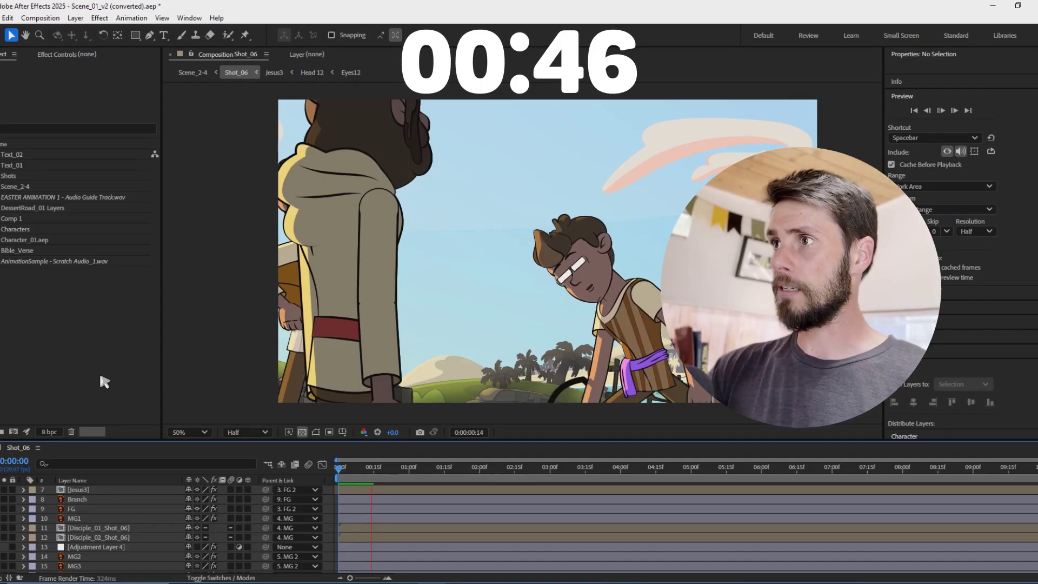
key("Page_Down")
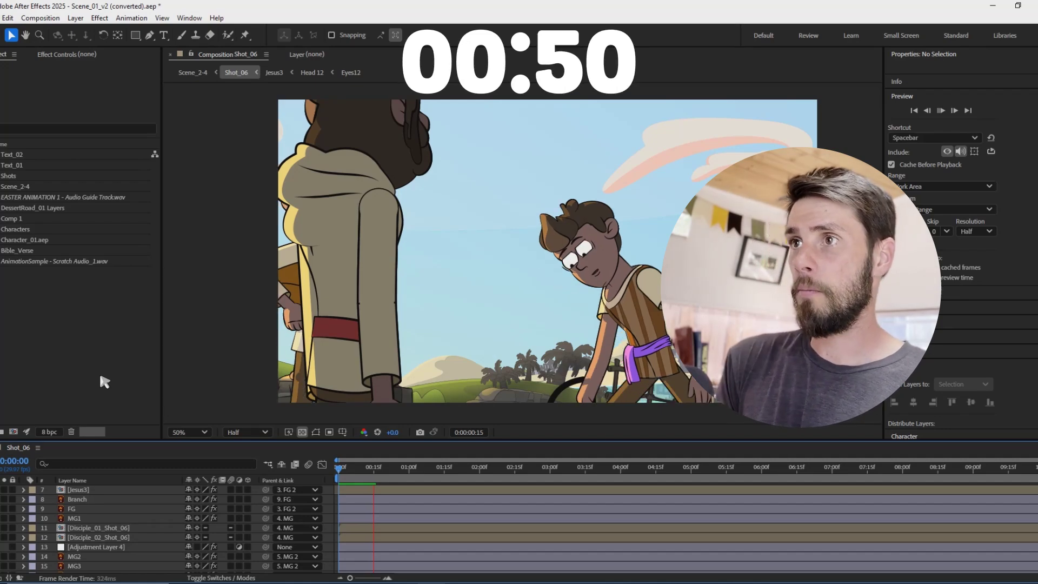
key("Page_Down")
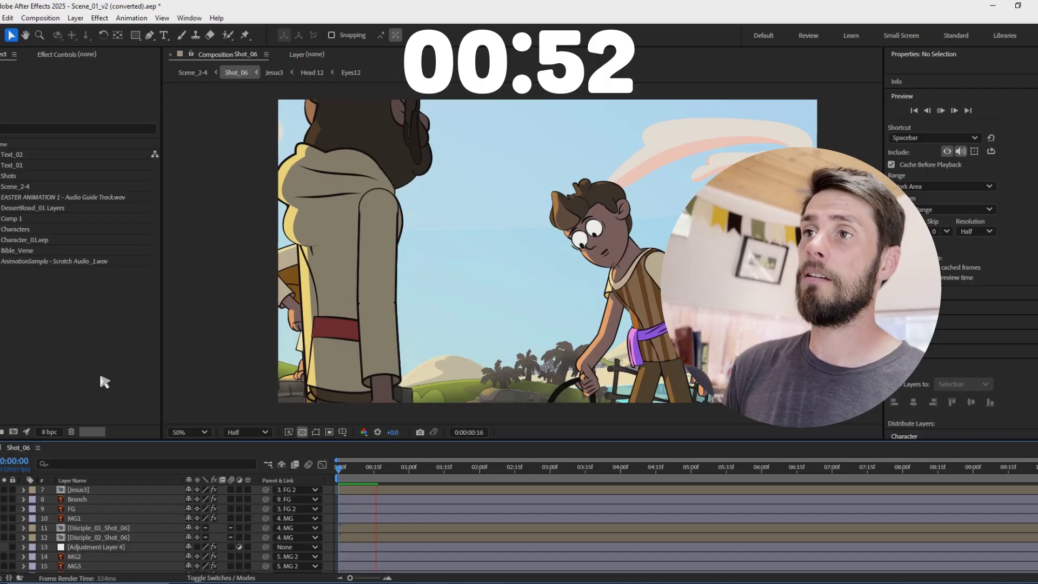
key("Page_Down")
key("Page_Down")
key("Page_Down")
key("Page_Down")
key("Page_Down")
key("Page_Down")
key("Page_Down")
key("Page_Down")
key("Page_Down")
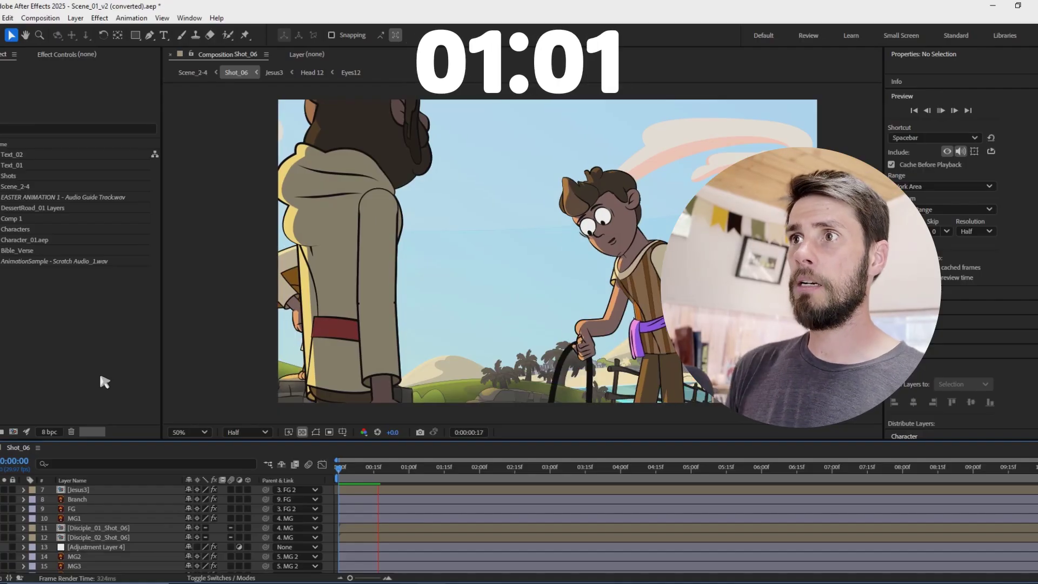
key("Page_Down")
key("Page_Down")
key("Page_Down")
key("Page_Down")
key("Page_Down")
key("Page_Down")
key("Page_Down")
key("Page_Down")
key("Page_Down")
key("Page_Down")
key("Page_Down")
key("Page_Down")
key("Page_Down")
key("Page_Down")
key("Page_Down")
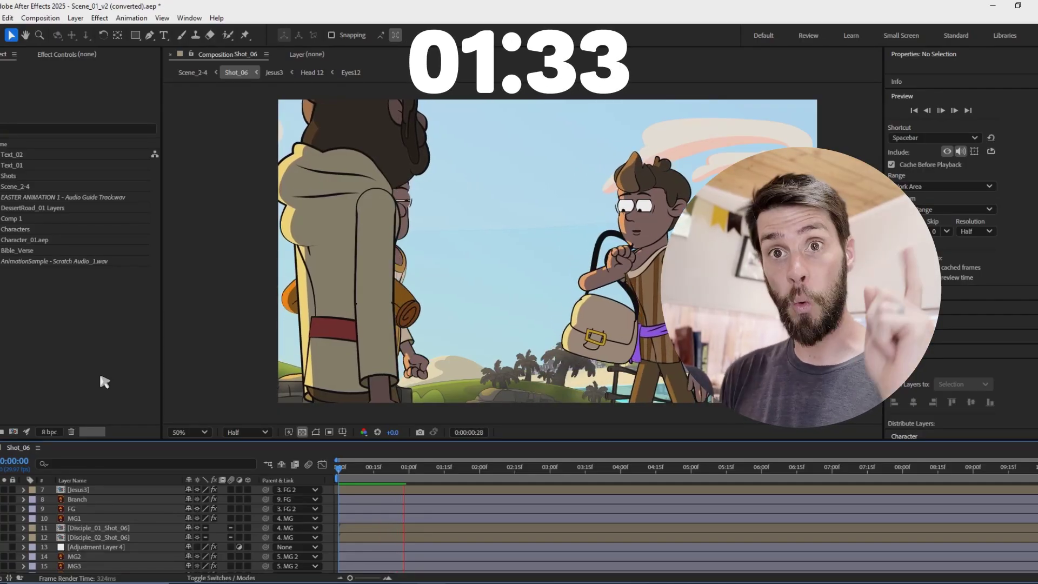
key("Page_Down")
key("Page_Down")
key("Page_Down")
key("Page_Down")
key("Page_Down")
key("Page_Down")
key("Page_Down")
key("Page_Down")
key("Page_Down")
key("Page_Down")
key("Page_Down")
key("Page_Down")
key("Page_Down")
key("Page_Down")
key("Page_Down")
key("Page_Down")
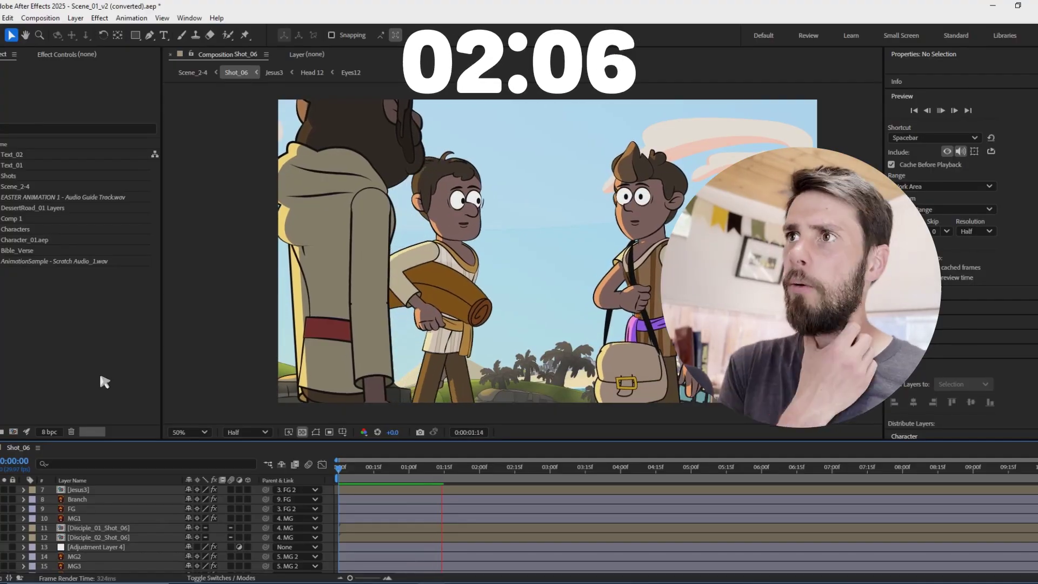
key("Page_Down")
key("Page_Down")
key("Page_Down")
key("Page_Down")
key("Page_Down")
key("Page_Down")
key("Page_Down")
key("Page_Down")
key("Page_Down")
key("Page_Down")
key("Page_Down")
key("Page_Down")
key("Page_Down")
key("Page_Down")
key("Page_Down")
key("Page_Down")
key("Page_Down")
key("Page_Down")
key("Page_Down")
key("Page_Down")
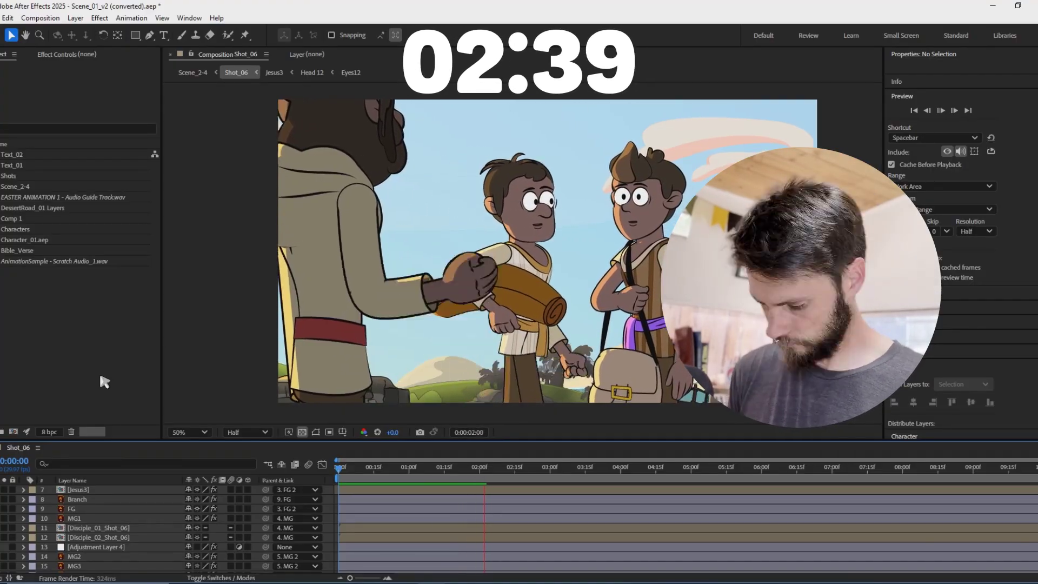
key("Page_Down")
key("Page_Down")
key("Page_Down")
key("Page_Down")
key("Page_Down")
key("Page_Down")
key("Page_Down")
key("Page_Down")
key("Page_Down")
key("Page_Down")
key("Page_Down")
key("Page_Down")
key("Page_Down")
key("Page_Down")
key("Page_Down")
key("Page_Down")
key("Page_Down")
key("Page_Down")
key("Page_Down")
key("Page_Down")
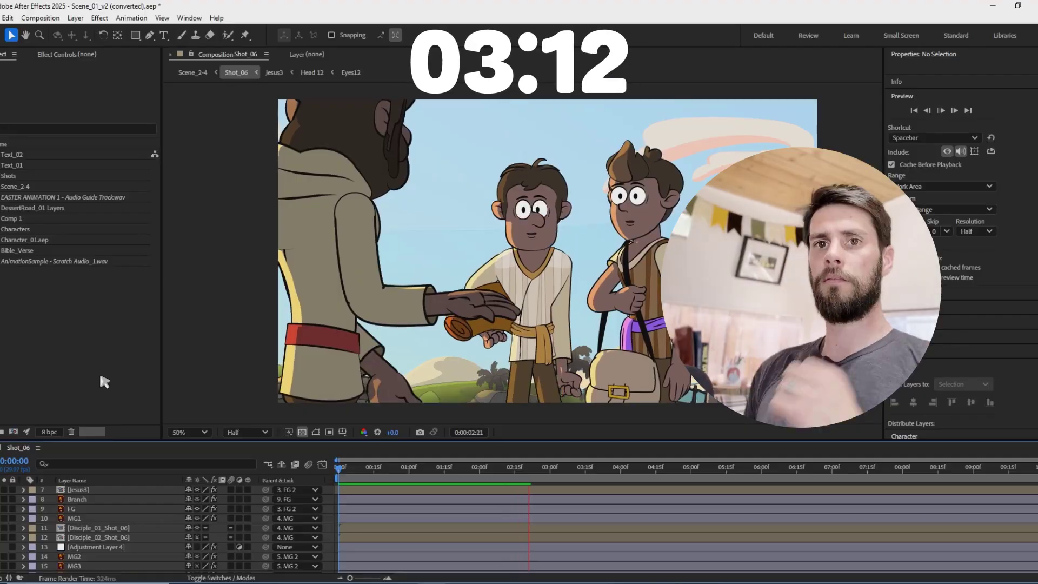
key("Page_Down")
key("Page_Down")
key("Page_Down")
key("Page_Down")
key("Page_Down")
key("Page_Down")
key("Page_Down")
key("Page_Down")
key("Page_Down")
key("Page_Down")
key("Page_Down")
key("Page_Down")
key("Page_Down")
key("Page_Down")
key("Page_Down")
key("Page_Down")
key("Page_Down")
key("Page_Down")
key("Page_Down")
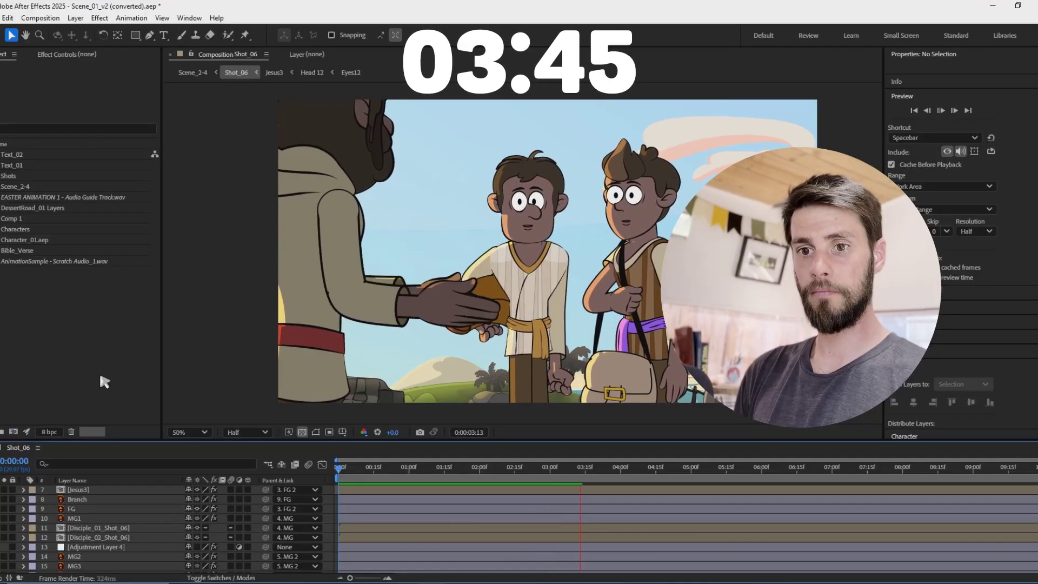
key("Page_Down")
key("Page_Down")
key("Page_Down")
key("Page_Down")
key("Page_Down")
key("Page_Down")
key("Page_Down")
key("Page_Down")
key("Page_Down")
key("Page_Down")
key("Page_Down")
key("Page_Down")
key("Page_Down")
key("Page_Down")
key("Page_Down")
key("Page_Down")
key("Page_Down")
key("Page_Down")
key("Page_Down")
key("Page_Down")
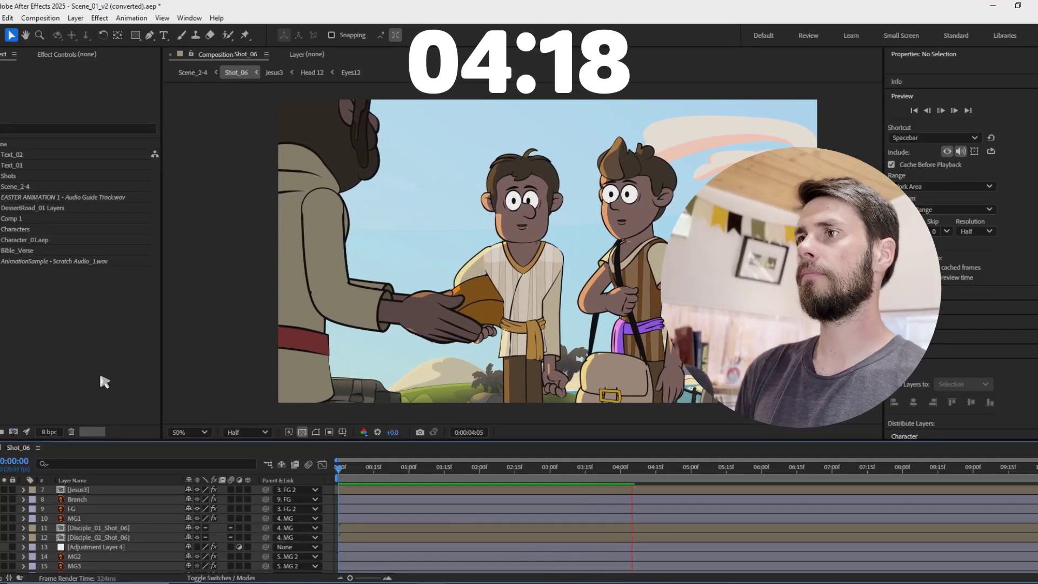
key("Page_Down")
key("Page_Down")
key("Page_Down")
key("Page_Down")
key("Page_Down")
key("Page_Down")
key("Page_Down")
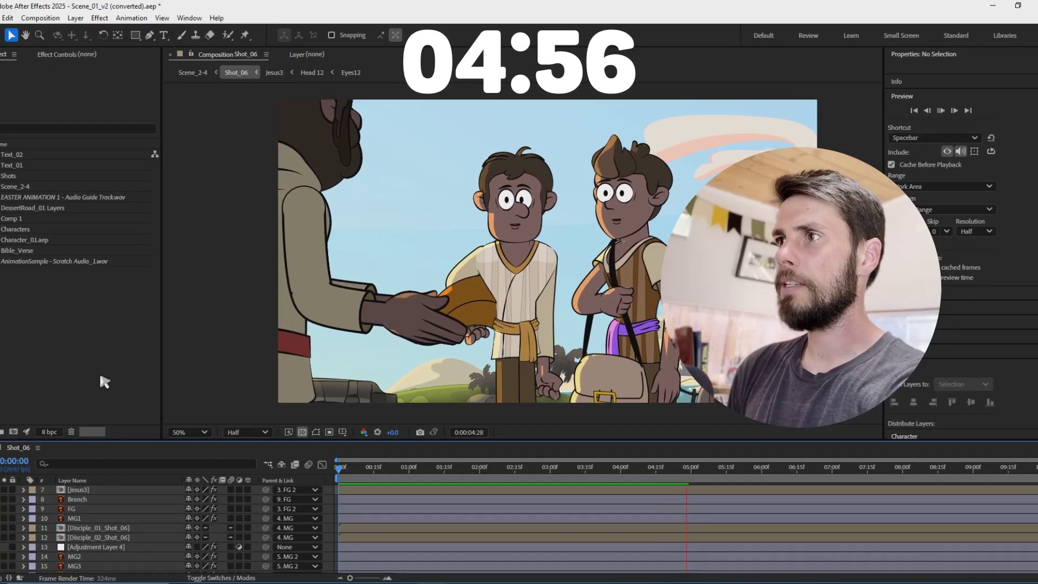
key("Page_Down")
key("Page_Down")
key("Page_Down")
key("Page_Down")
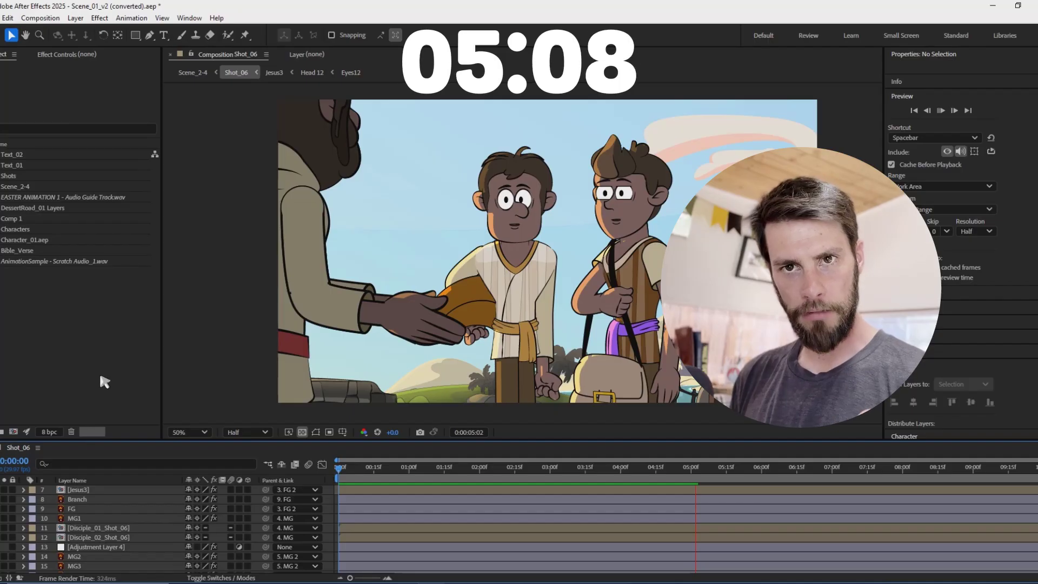
- Replay the cached Shot_06 preview, stop near 0:00:01:09, then play Moho's Scene_01_Shot_04
key("space")
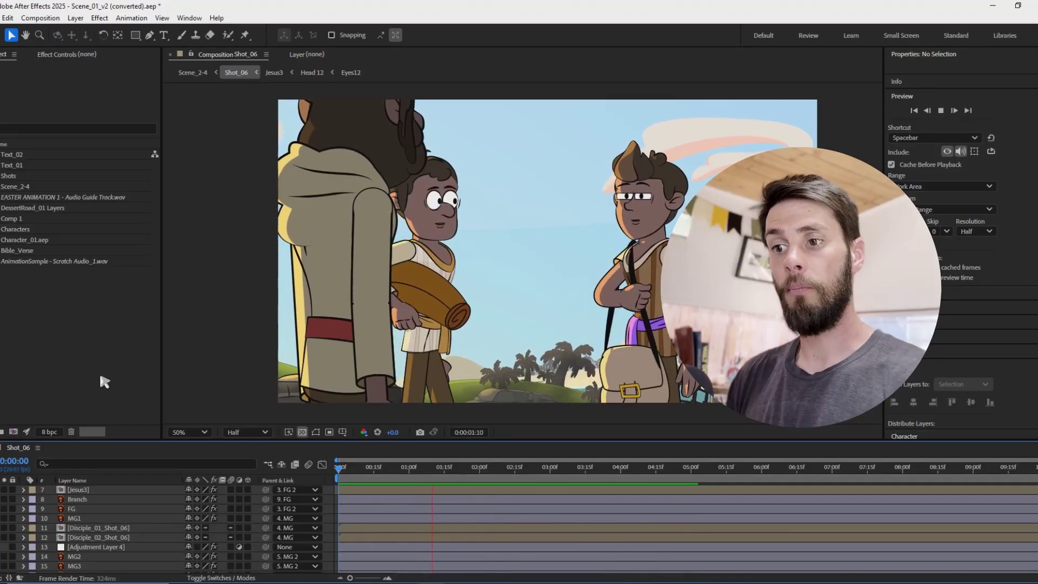
key("space")
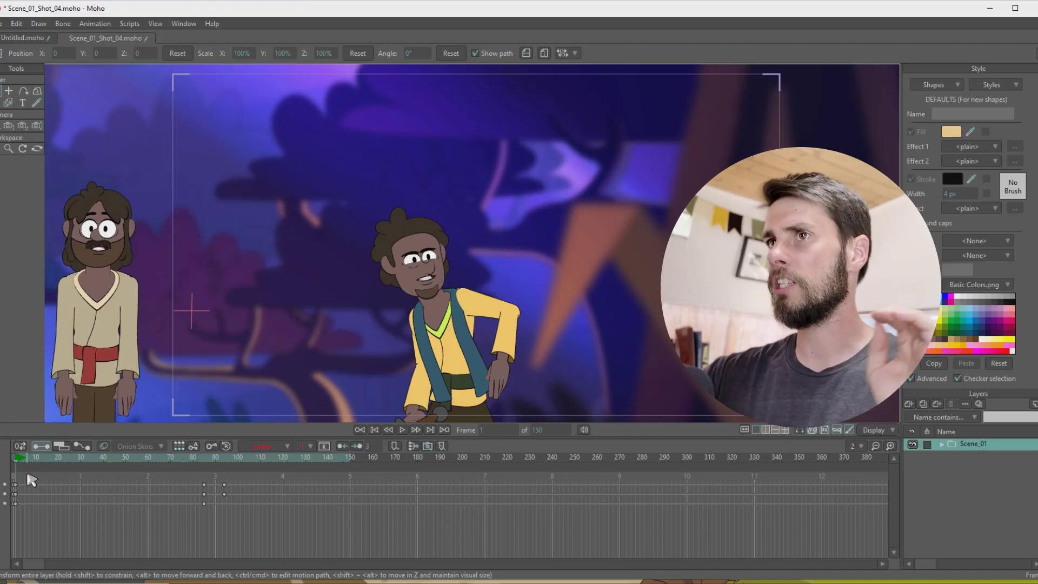
key("space")
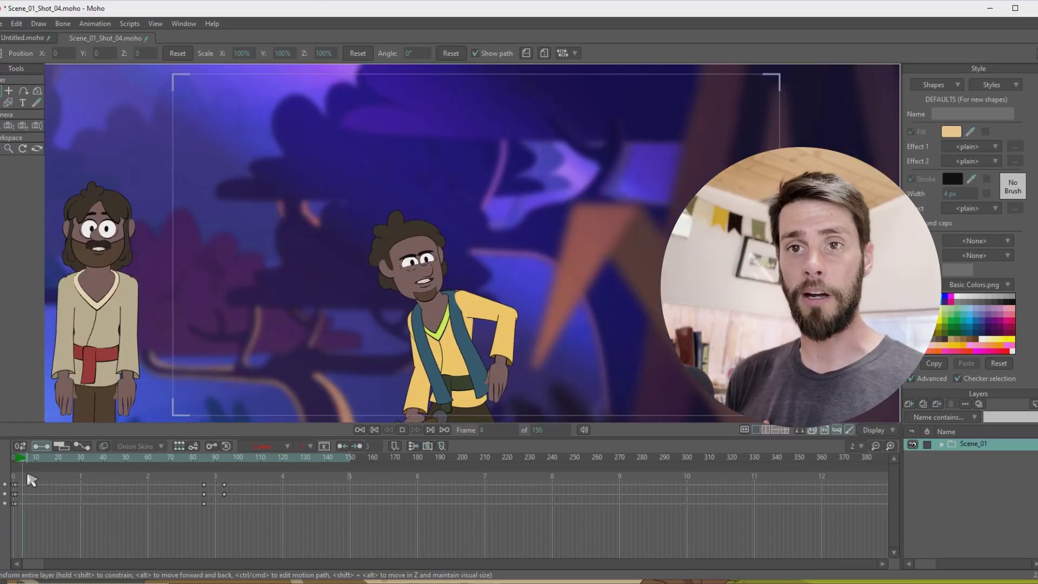
- Stop playback and zoom in on Disciple_02's bone rig, framing both characters
left_click(478, 307, "ctrl+alt")
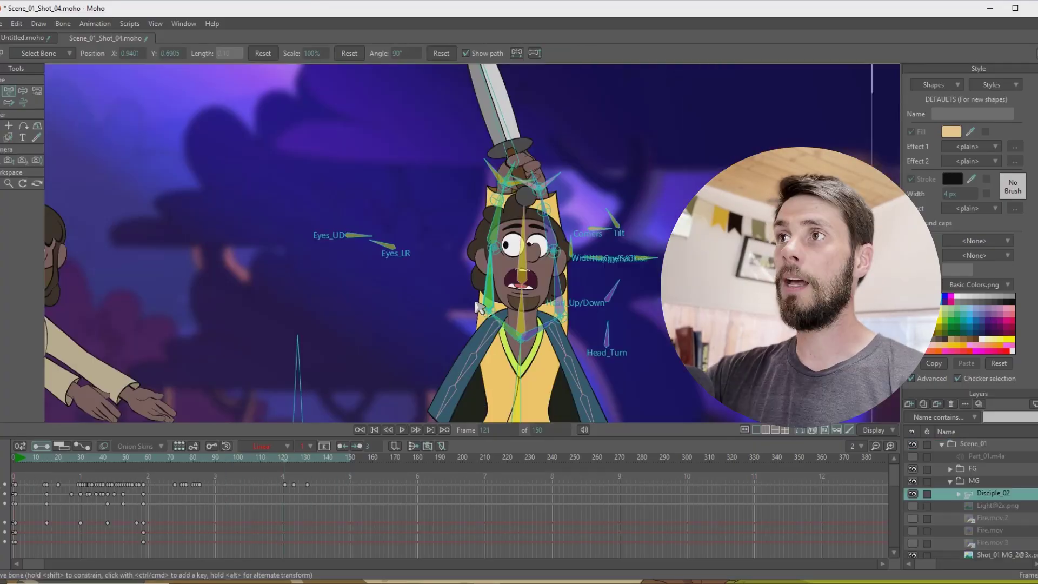
left_click_drag(479, 307, 423, 263)
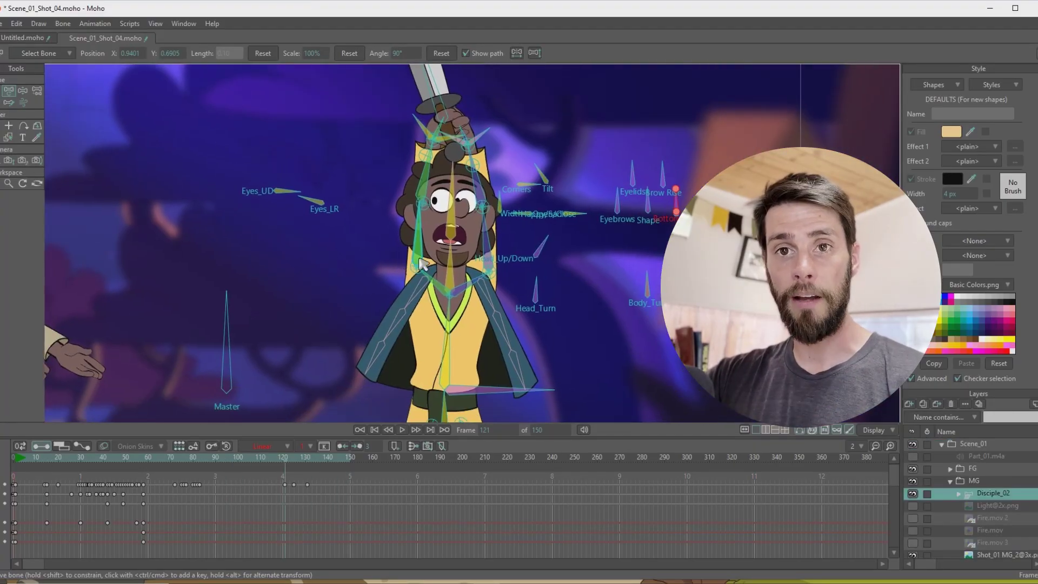
scroll(432, 264, "up", 3)
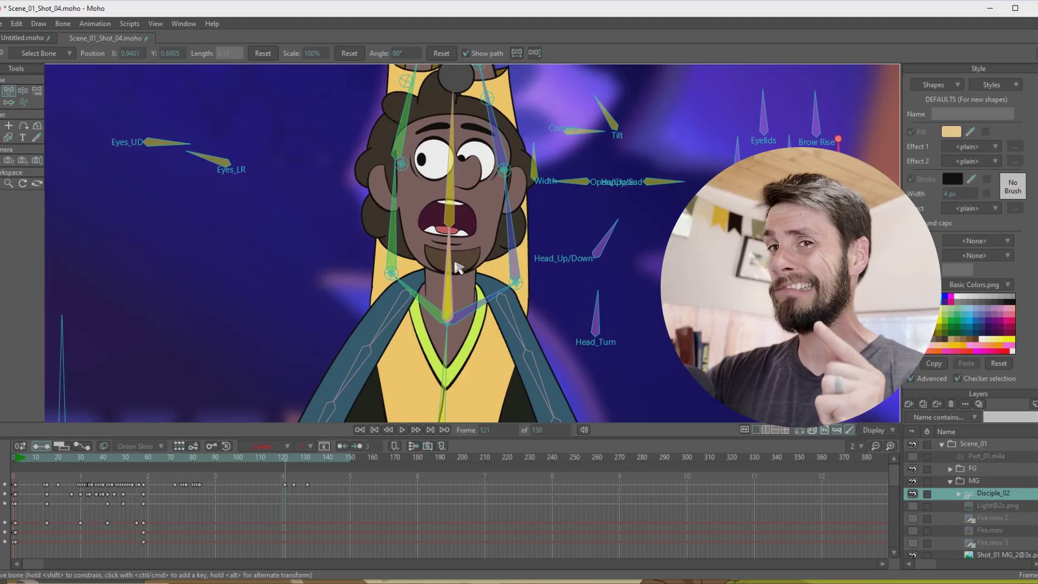
scroll(458, 265, "down", 3)
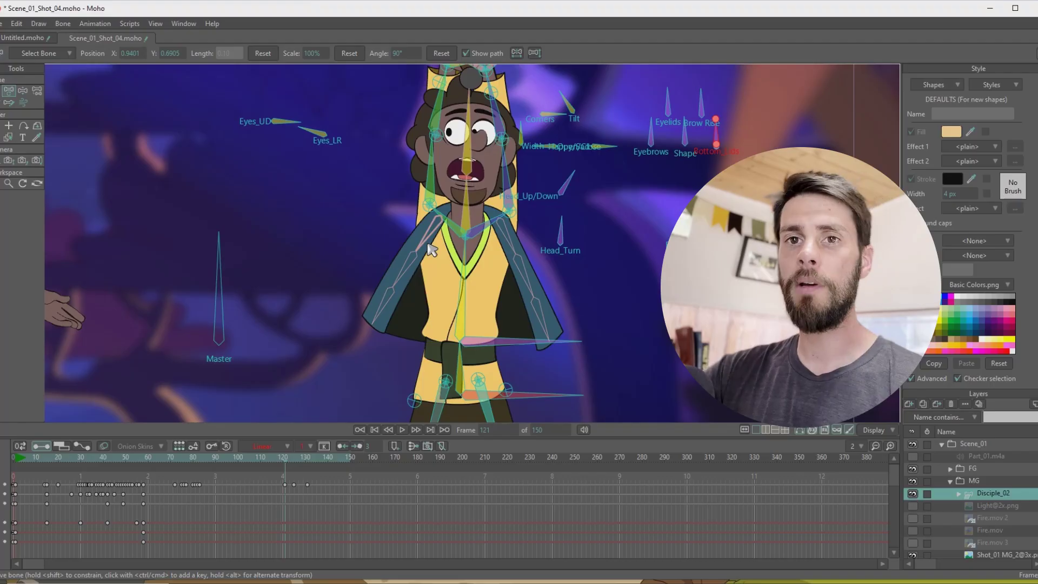
scroll(430, 249, "down", 2)
left_click_drag(429, 249, 563, 208)
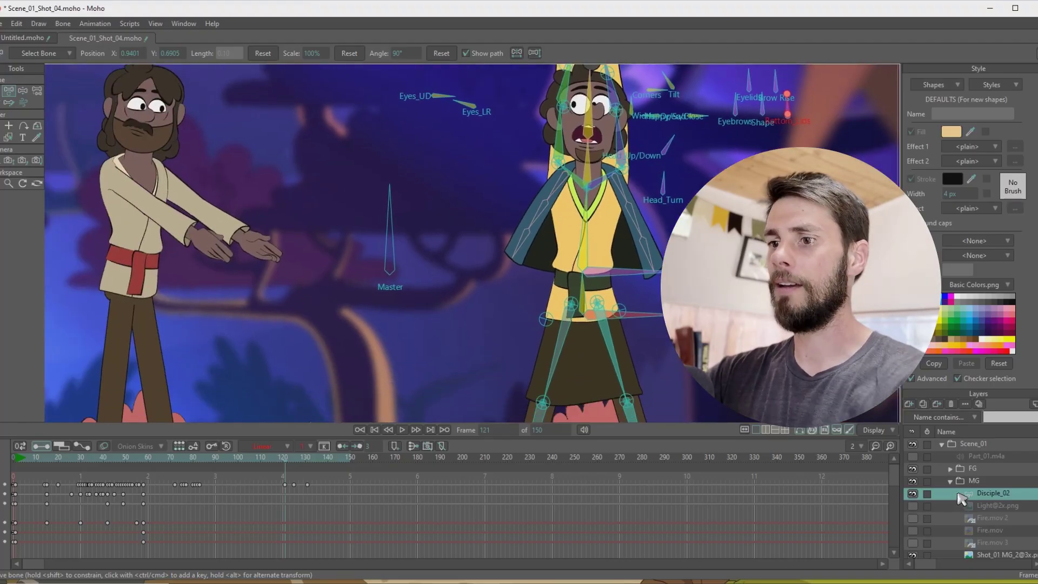
- Deselect the Bottom_Lids bone with Select Bone and resume playing the scene
key("z")
left_click(952, 494)
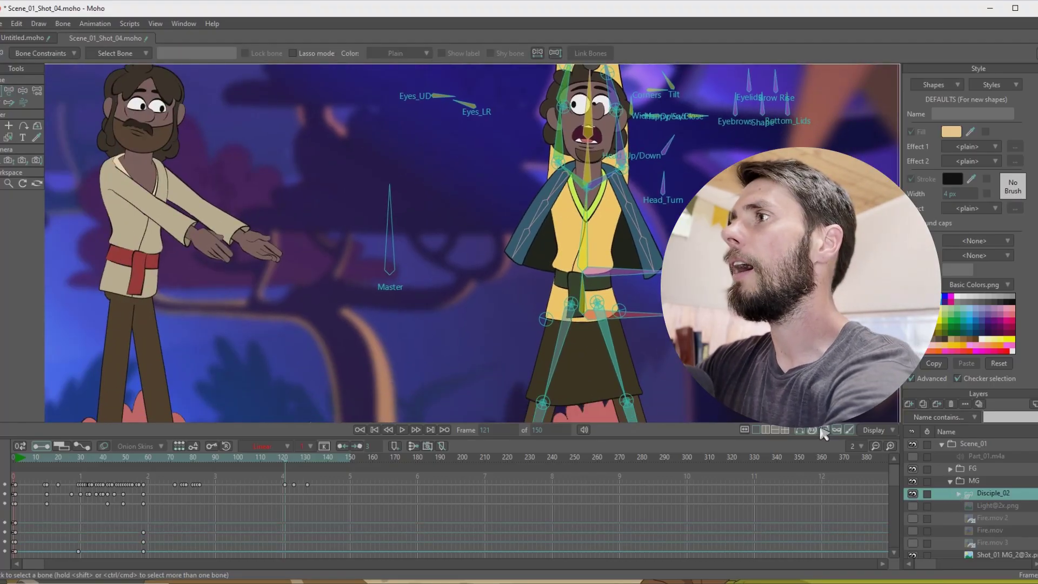
key("space")
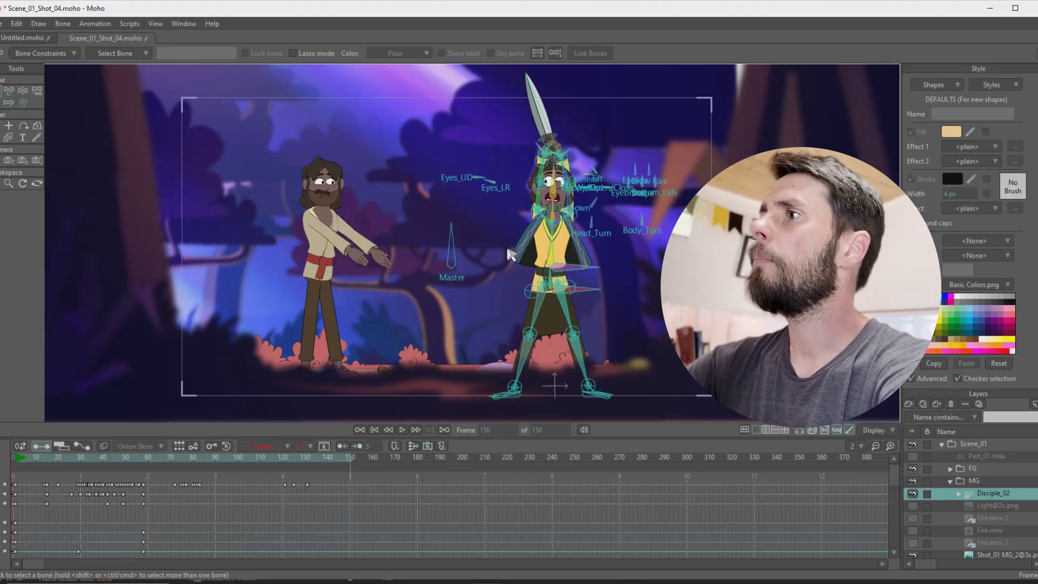
- Switch to Transform Bone and frame both characters at frame 150
scroll(510, 262, "up", 5)
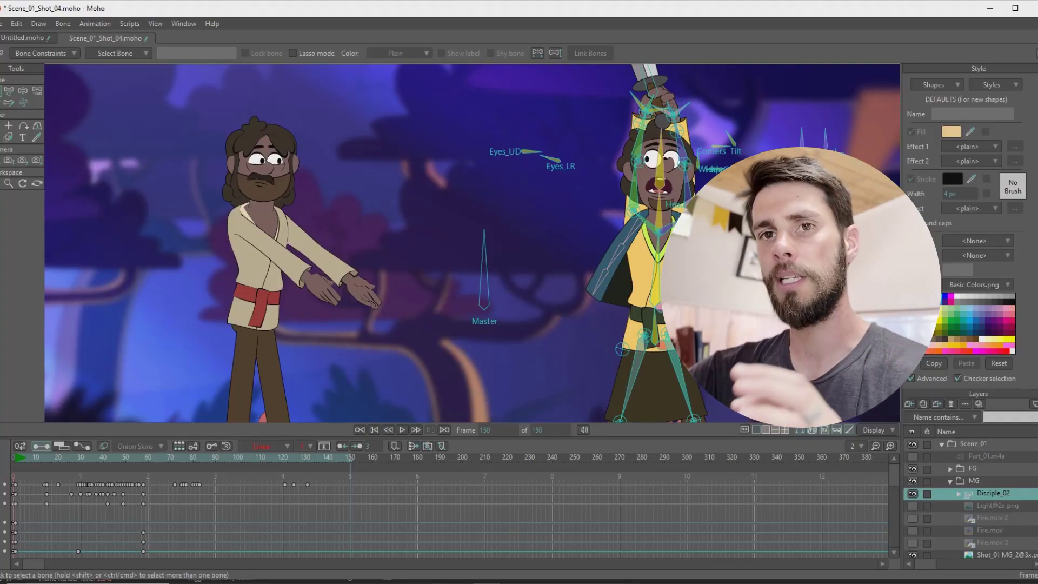
key("t")
scroll(648, 136, "up", 5)
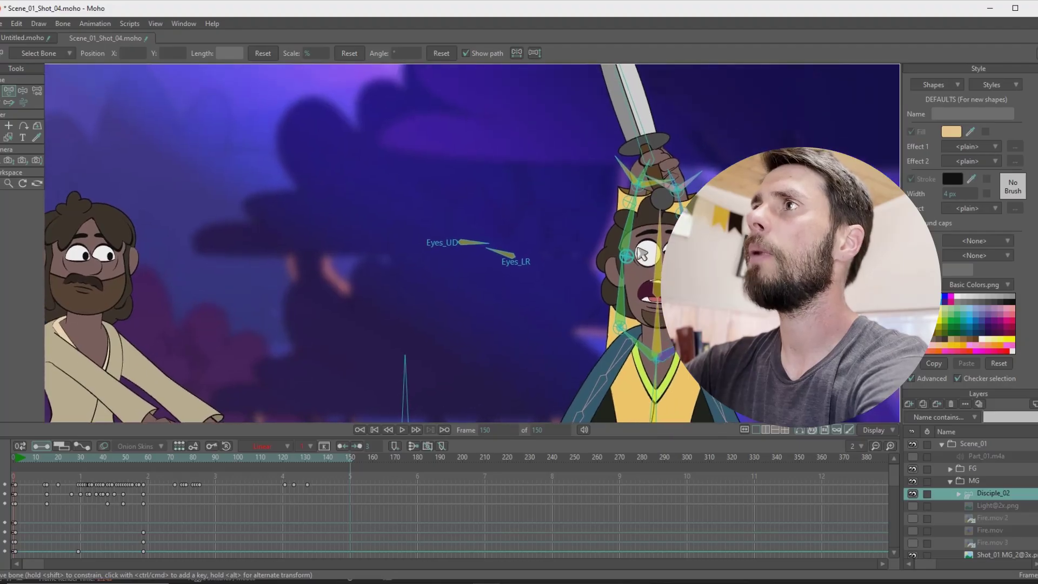
scroll(595, 238, "down", 3)
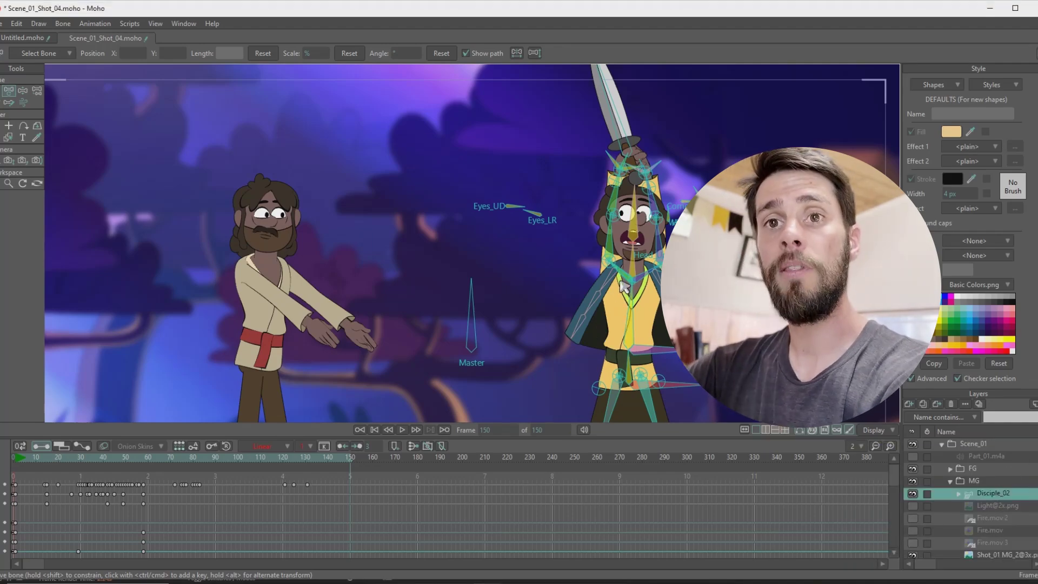
left_click_drag(365, 297, 456, 273)
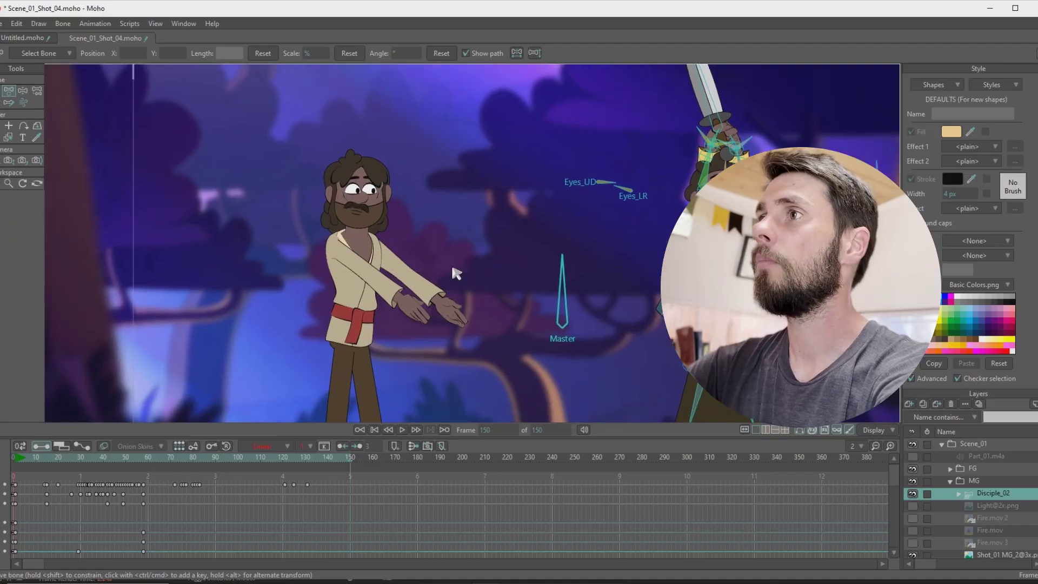
- Expand Disciple_02 and rotate its Sword bone to -11.9° at frame 150
left_click(959, 494)
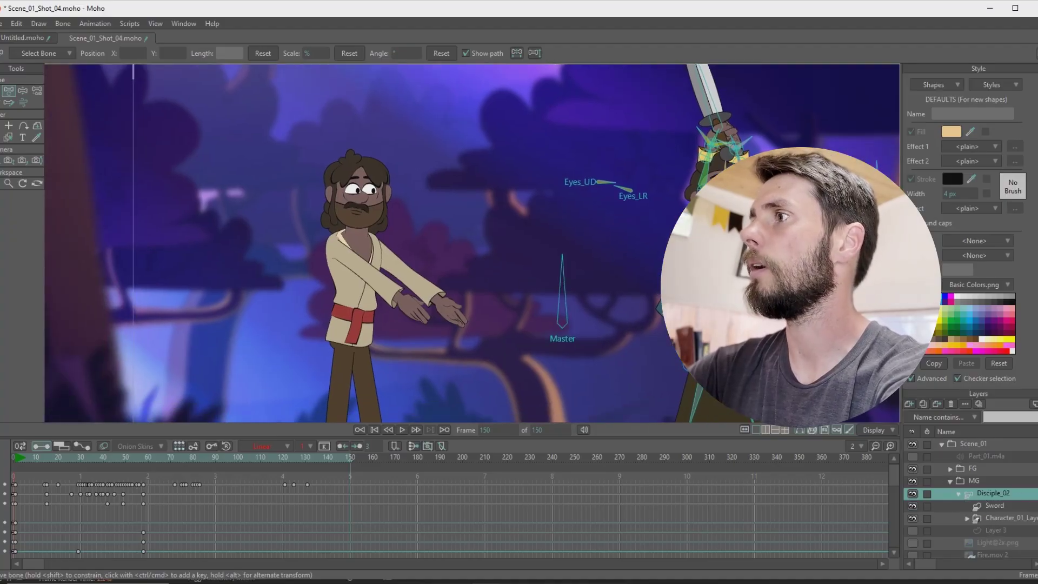
left_click_drag(706, 172, 653, 162)
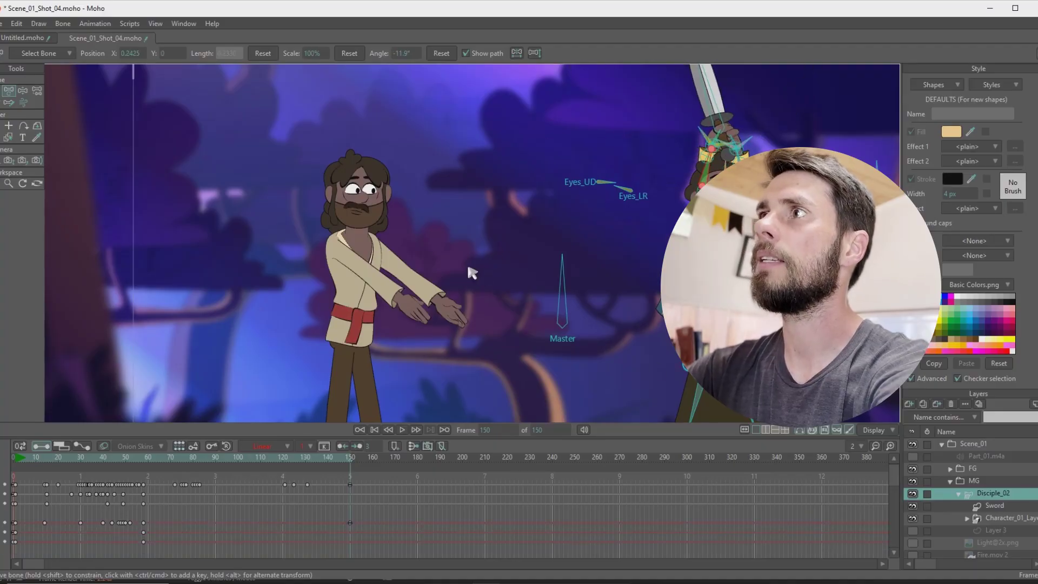
left_click(976, 495)
scroll(968, 513, "down", 3)
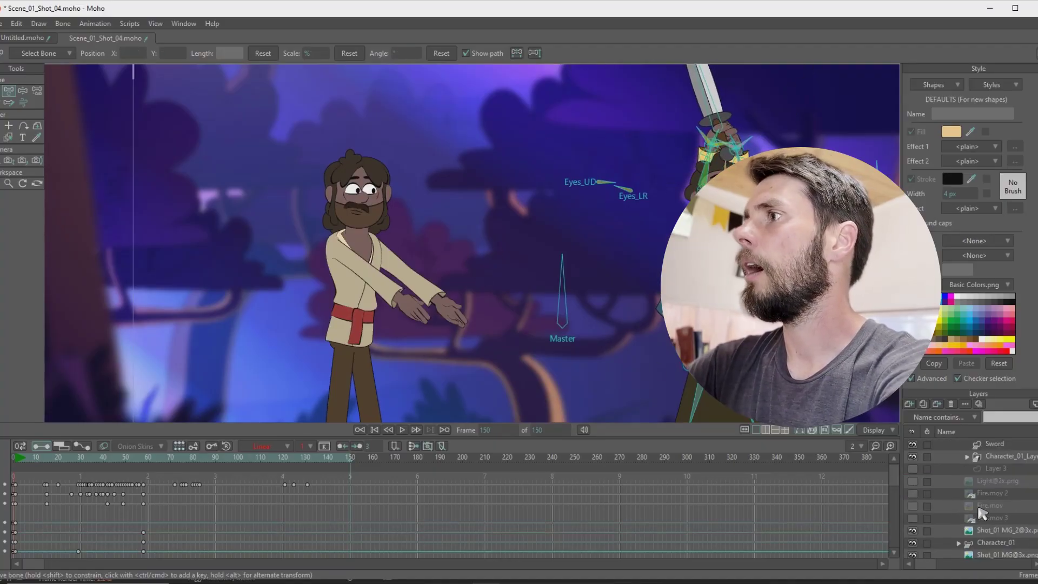
- On Character_01, key the eye bones and rotate the arm bone to about 70°
left_click(981, 544)
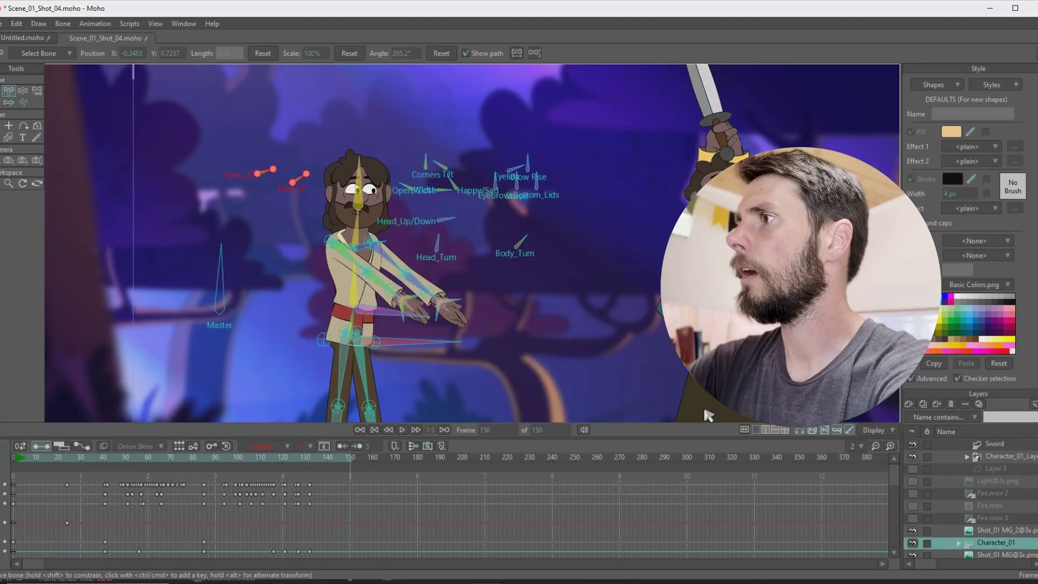
left_click(399, 280, "ctrl")
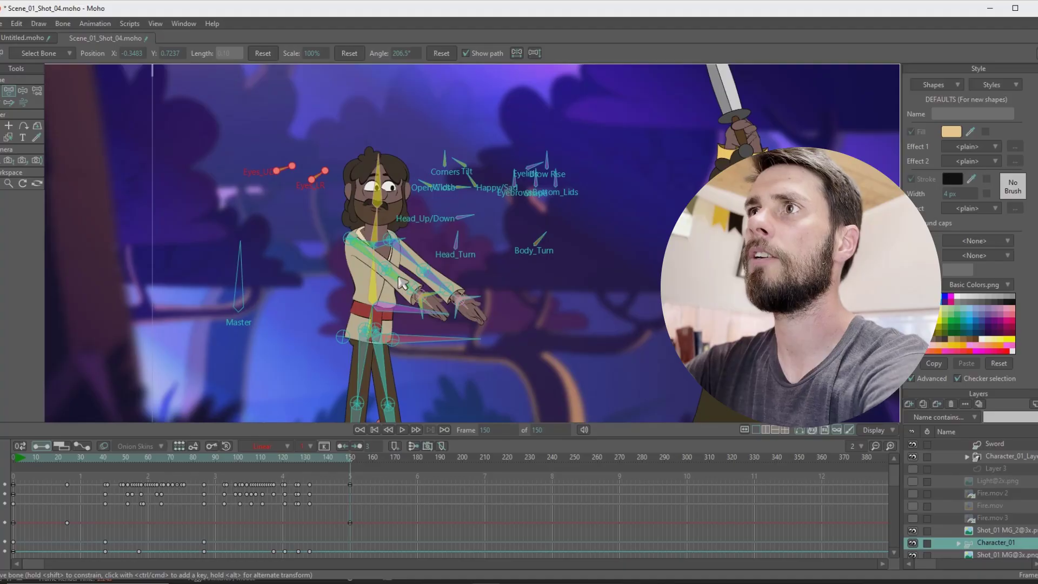
left_click(405, 287)
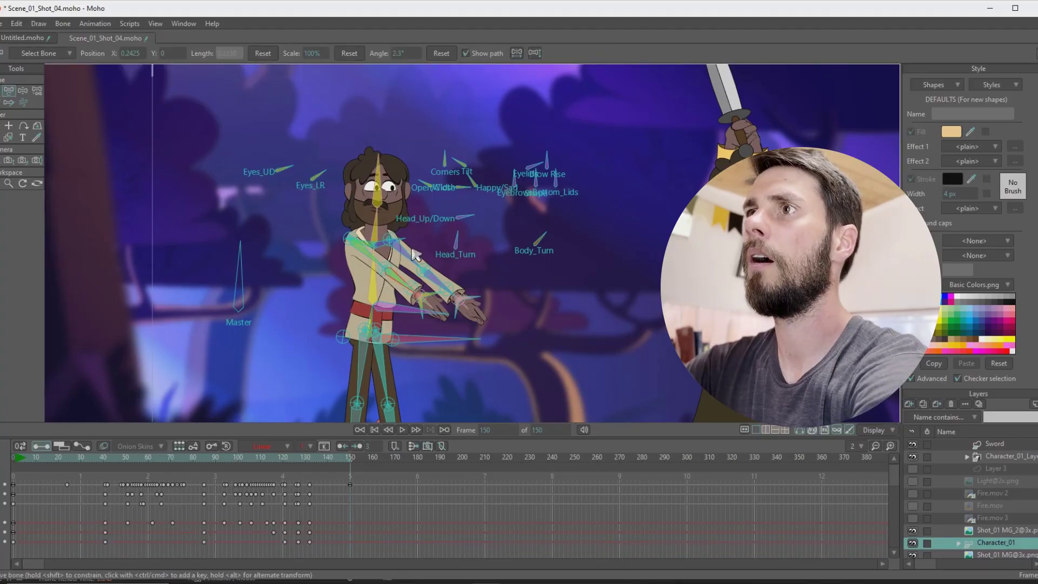
scroll(411, 265, "up", 4)
left_click_drag(405, 290, 428, 282)
scroll(529, 265, "down", 4)
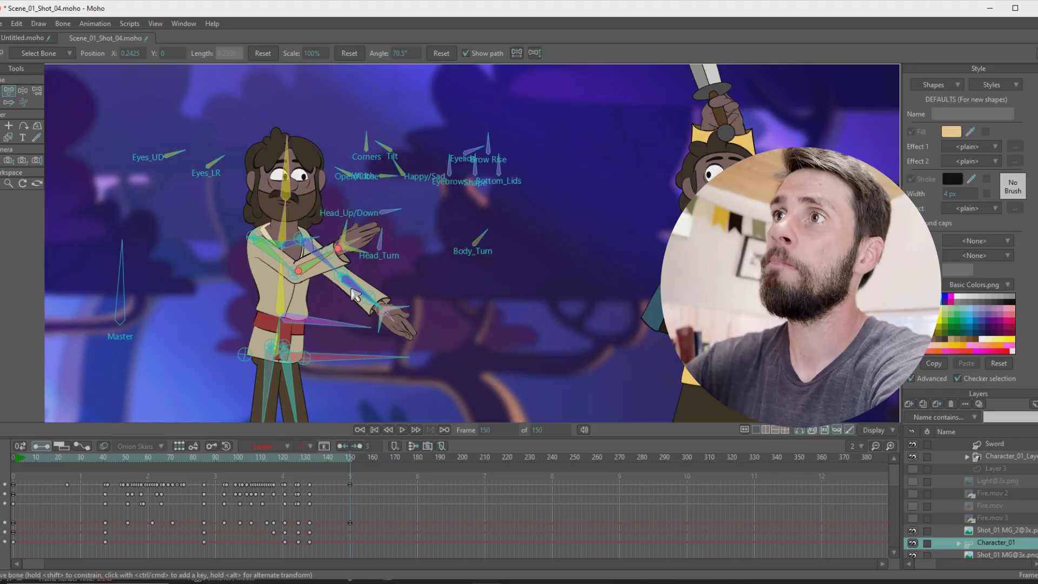
- Rotate the bearded character's forearm to lower and then raise his hand
left_click_drag(353, 295, 389, 287)
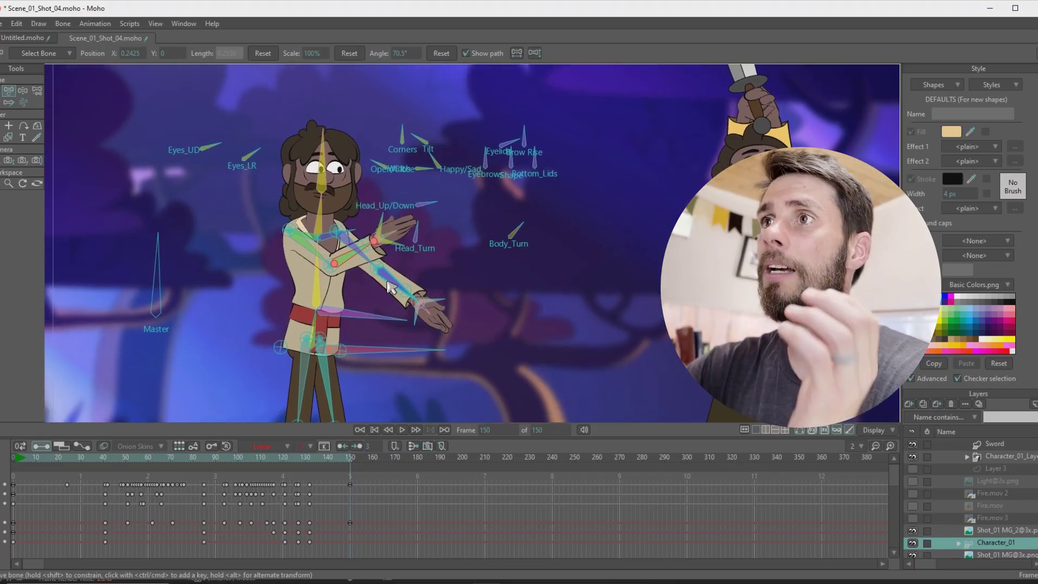
scroll(403, 273, "up", 3)
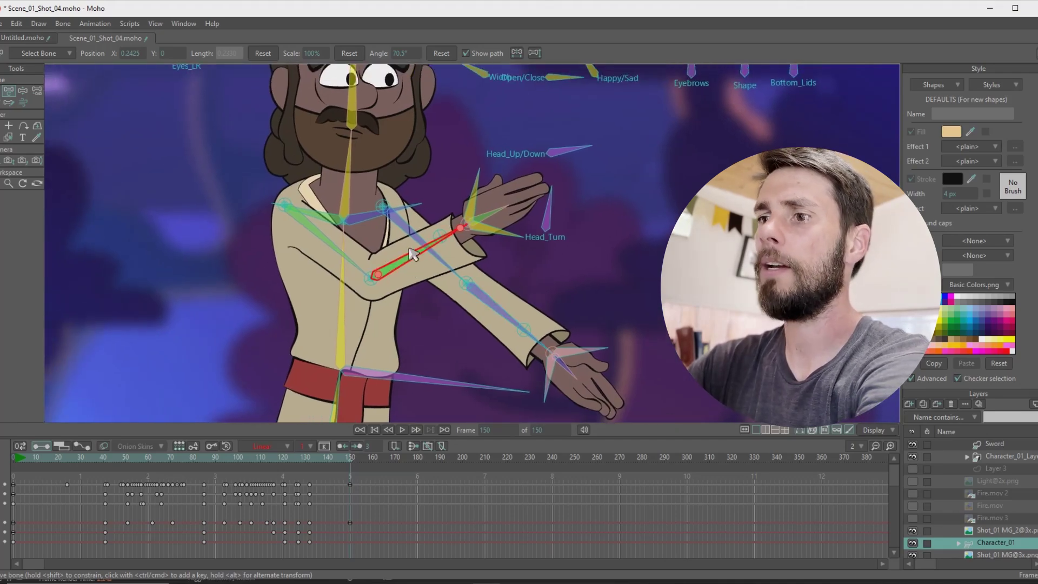
left_click_drag(419, 272, 428, 290)
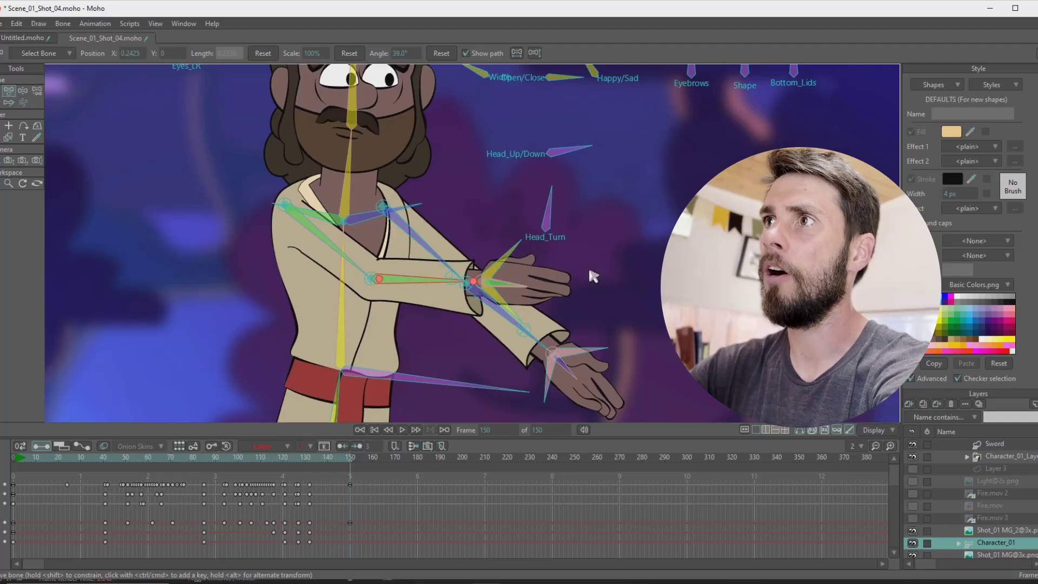
scroll(494, 253, "down", 2)
scroll(433, 297, "down", 2)
scroll(470, 266, "up", 5)
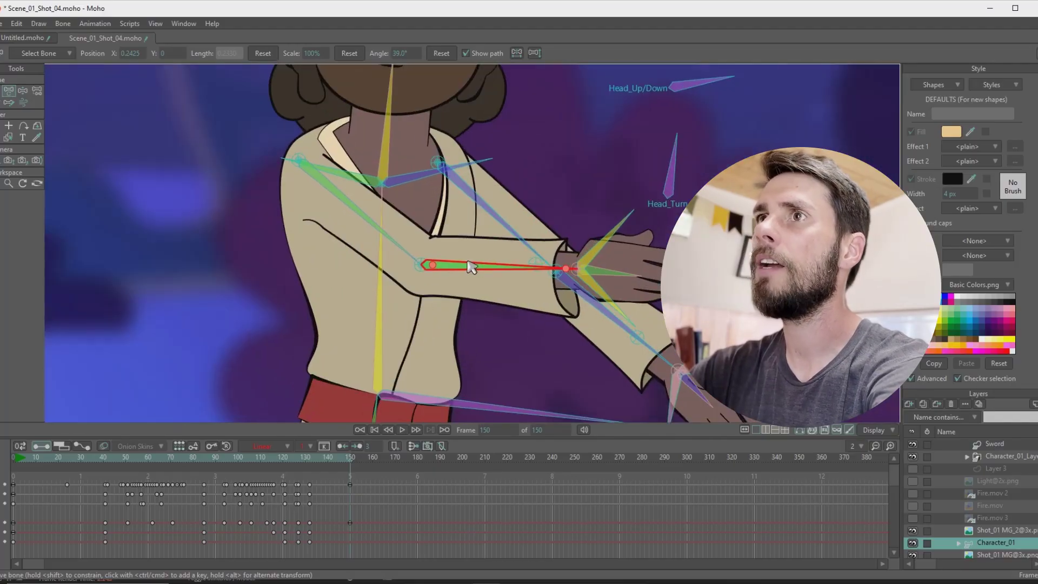
left_click_drag(474, 275, 464, 301)
scroll(501, 313, "down", 2)
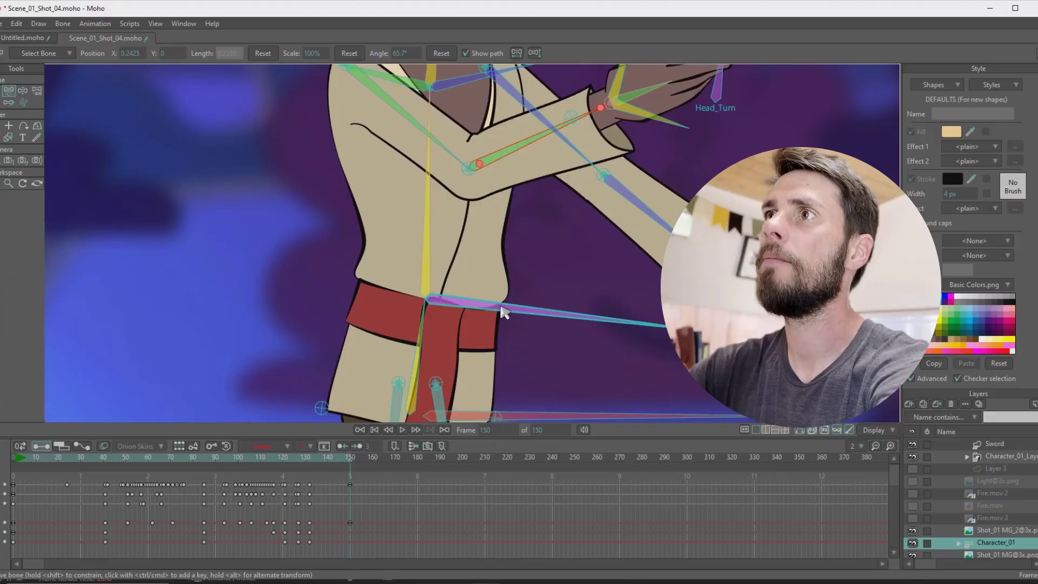
scroll(528, 219, "up", 3)
scroll(528, 219, "down", 2)
scroll(529, 178, "up", 2)
- Move the left foot bone to bend the leg into a lifted step
left_click(466, 390)
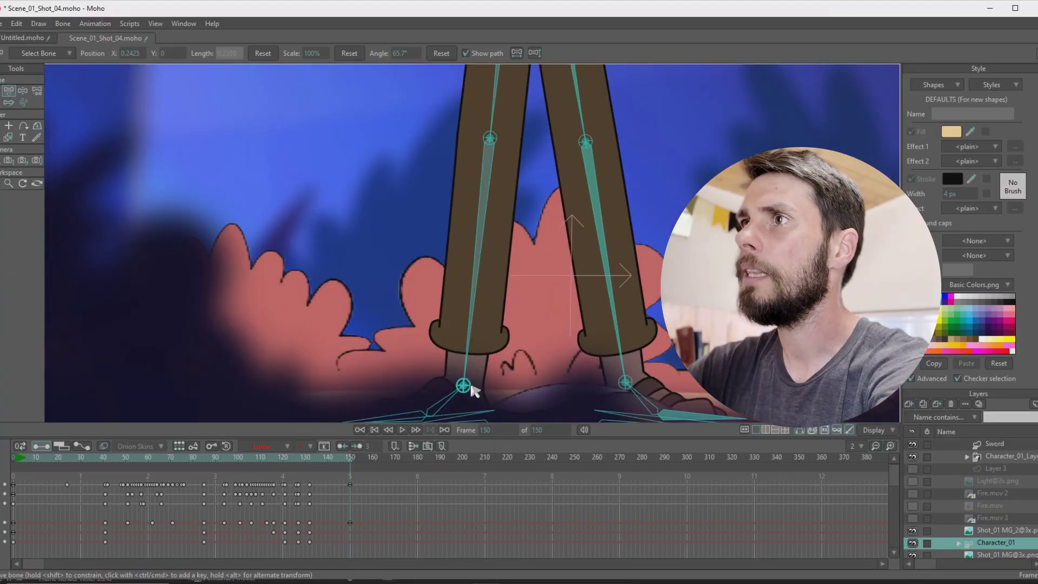
scroll(469, 324, "up", 2)
left_click_drag(471, 270, 481, 348)
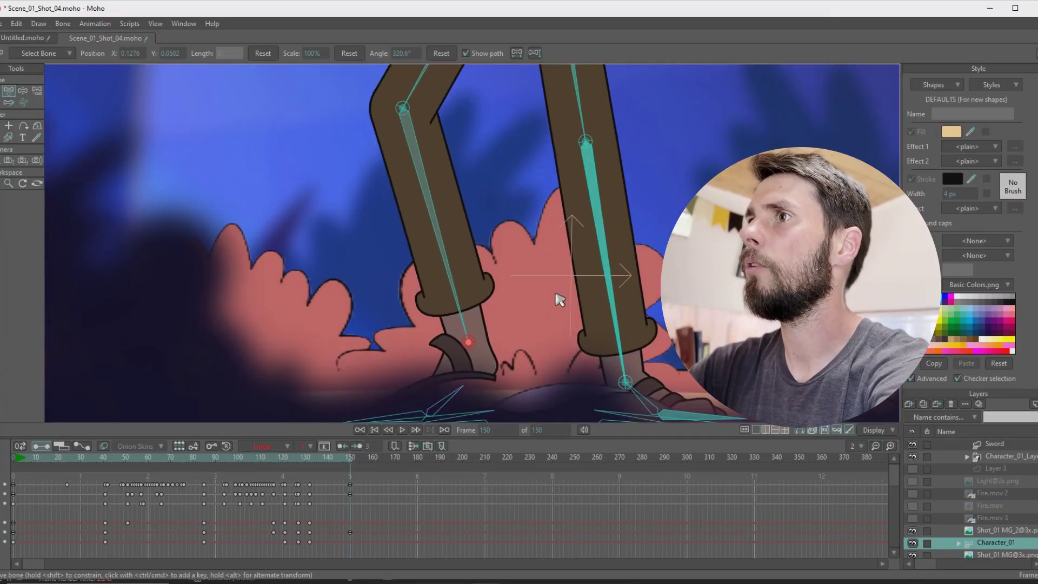
key("ctrl+z")
scroll(496, 390, "down", 2)
left_click(476, 312)
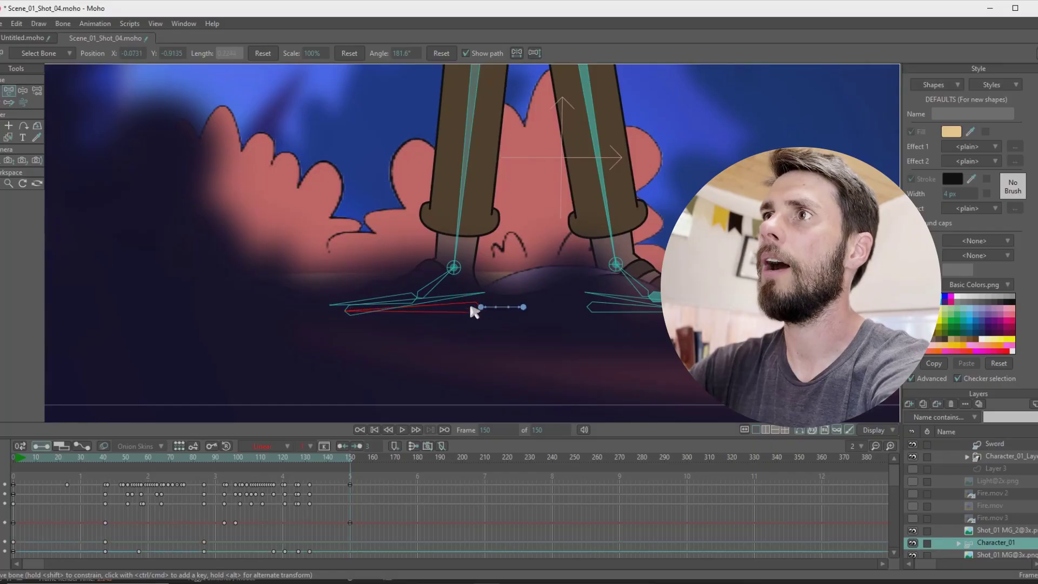
left_click_drag(474, 312, 454, 333)
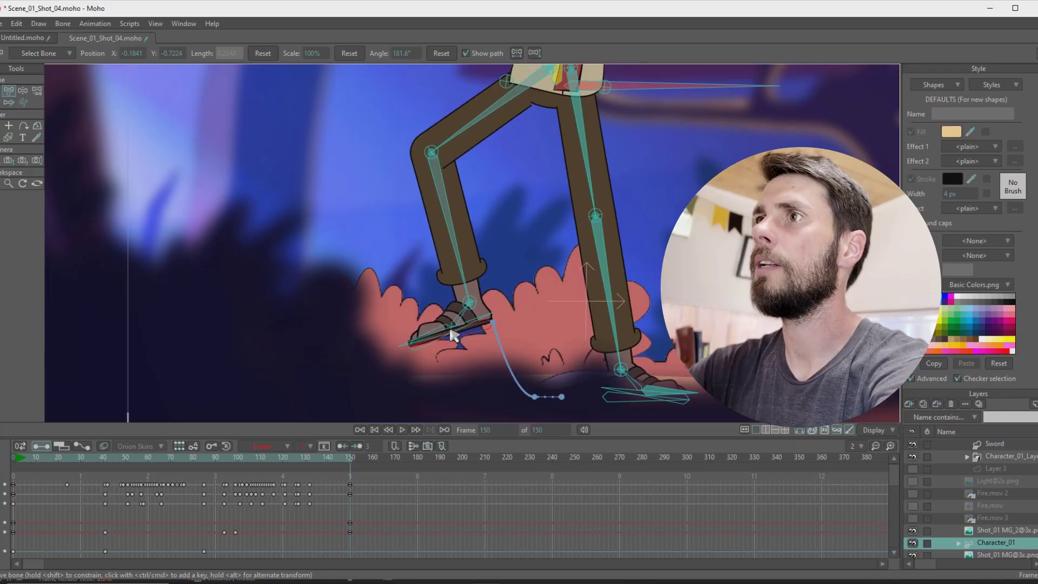
- Tilt the raised foot and flex the ankle using the sole and toe bones
scroll(456, 331, "up", 2)
left_click(439, 338)
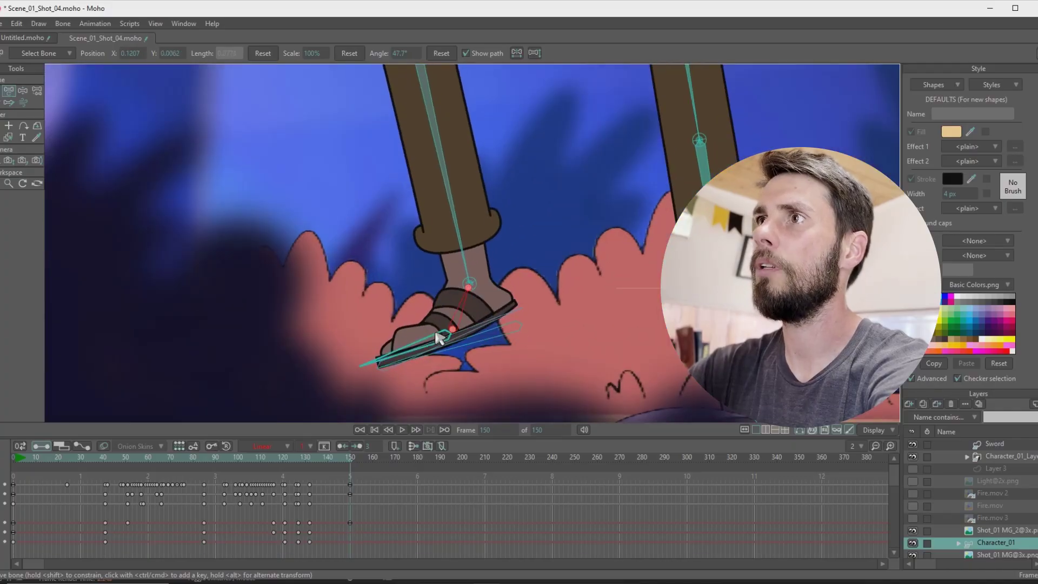
mouse_move(474, 335)
left_mouse_down()
mouse_move(468, 290)
mouse_move(489, 346)
mouse_move(460, 335)
mouse_move(420, 364)
mouse_move(407, 359)
mouse_move(413, 366)
mouse_move(475, 342)
left_mouse_up()
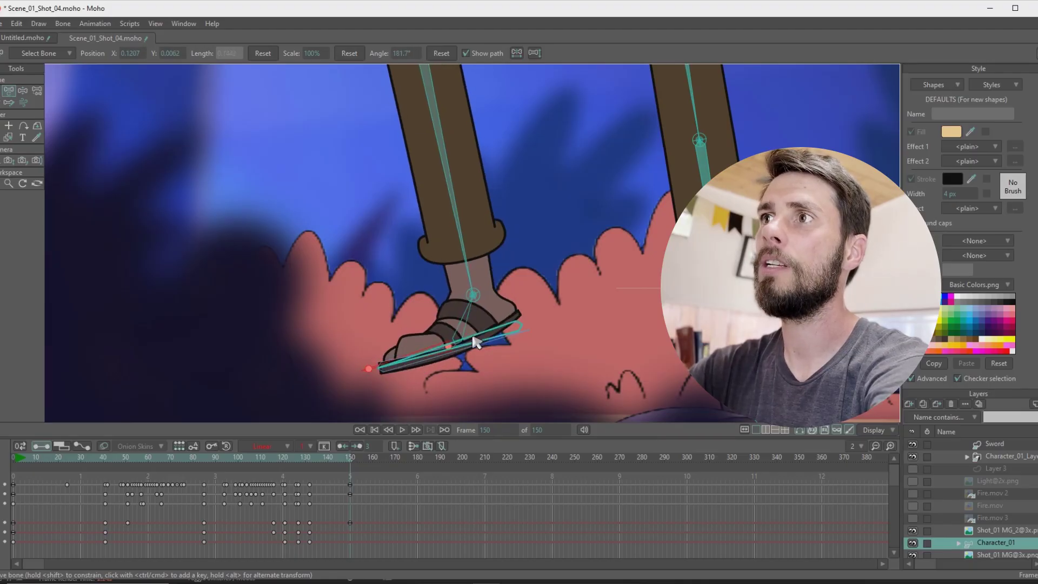
left_click(479, 348)
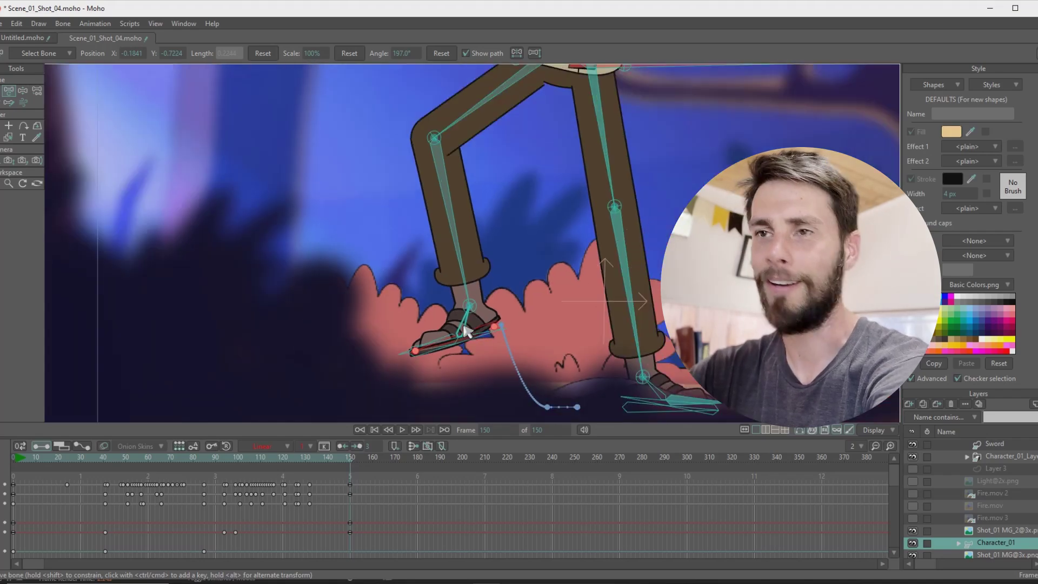
scroll(461, 331, "down", 3)
left_click_drag(465, 330, 501, 289)
left_click(494, 340)
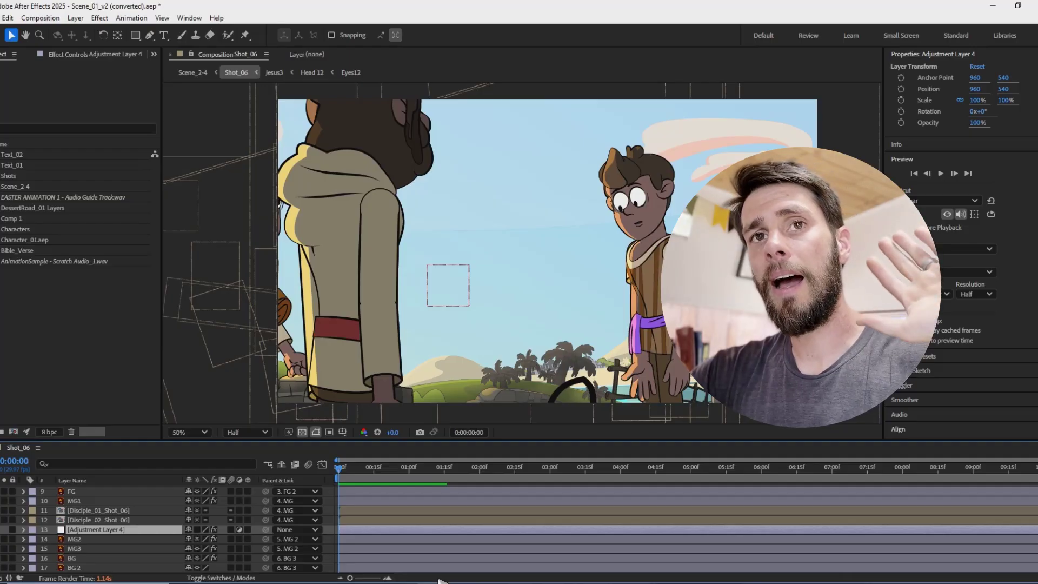
- Open the Disciple_01_Shot_06 precomp and fit the whole character in the viewer
double_click(97, 511)
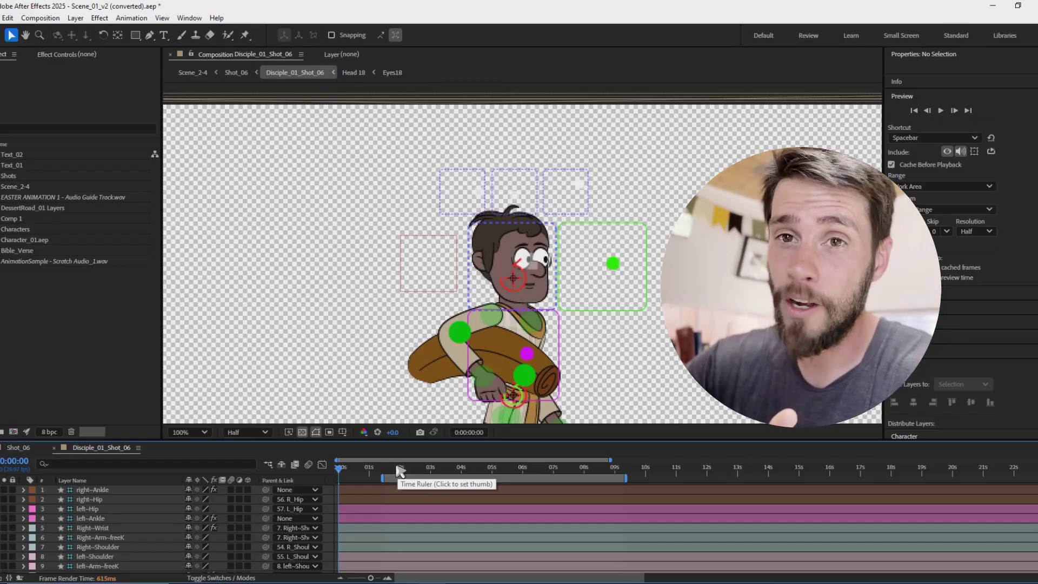
scroll(511, 268, "up", 4)
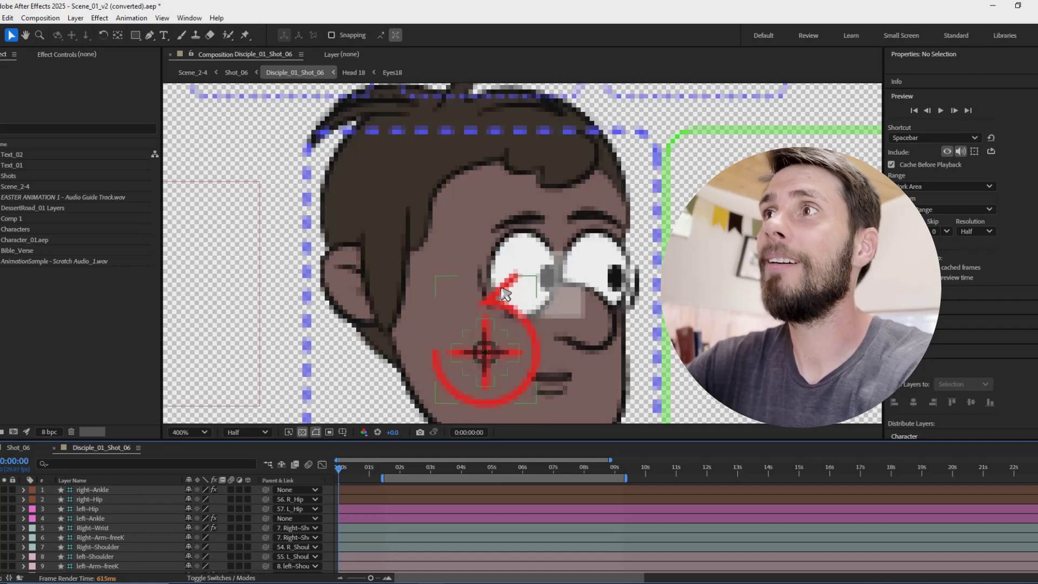
key("t")
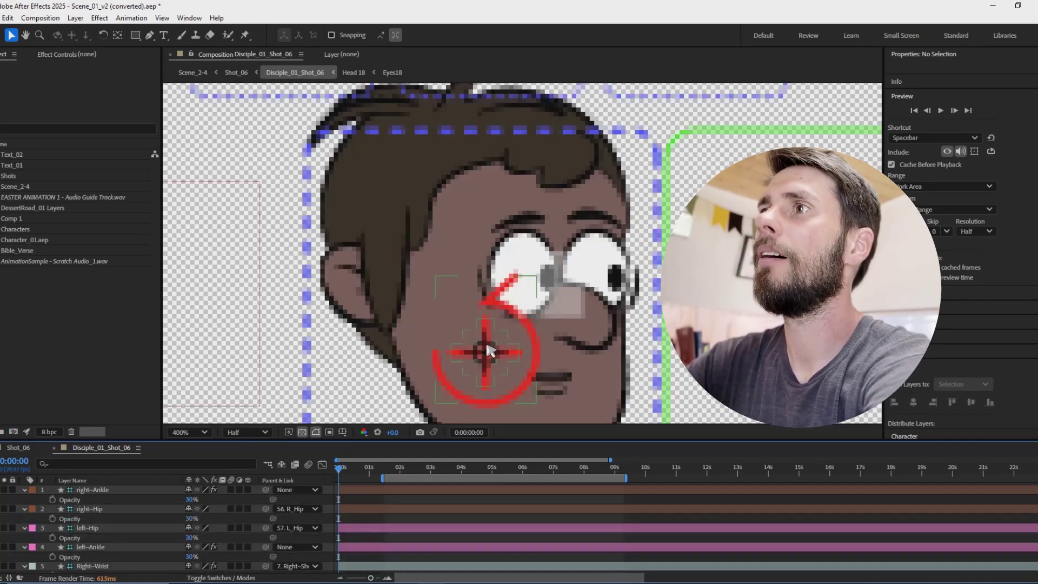
key("t")
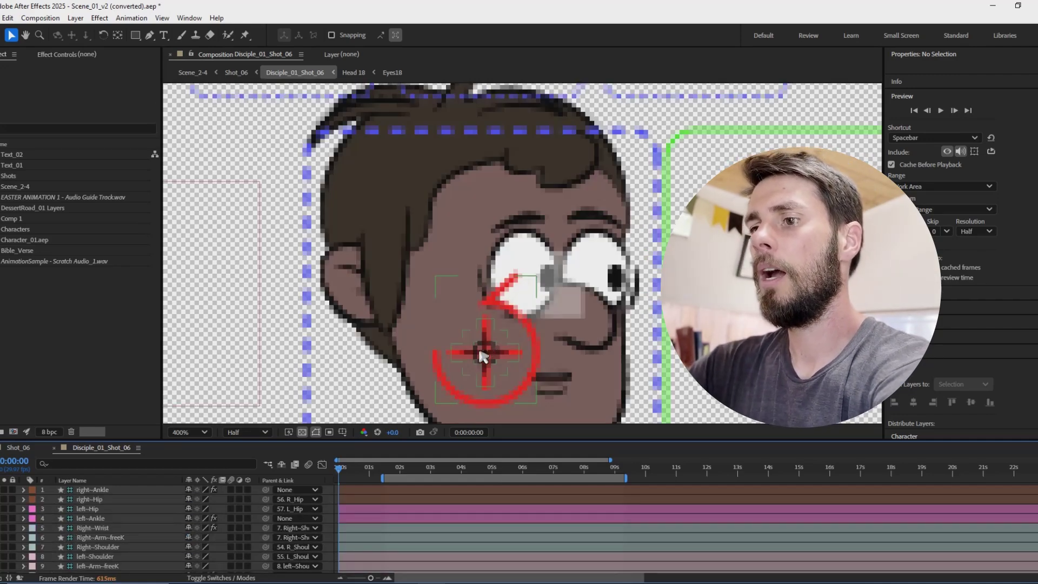
key("slash")
- Zoom in on the face and select the C | Head_Move controller, showing its keyframes
right_click(487, 346)
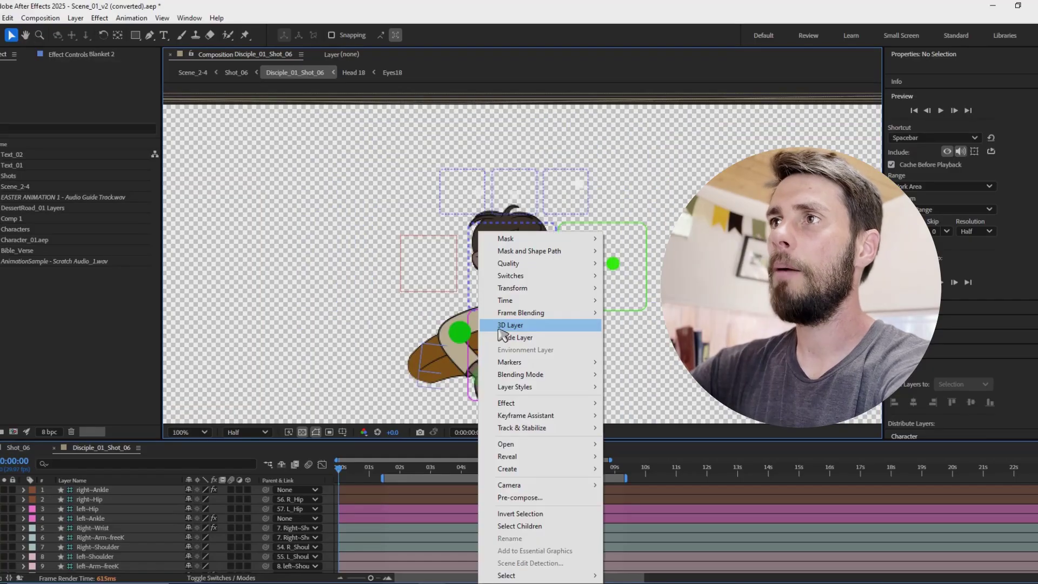
left_click(447, 288)
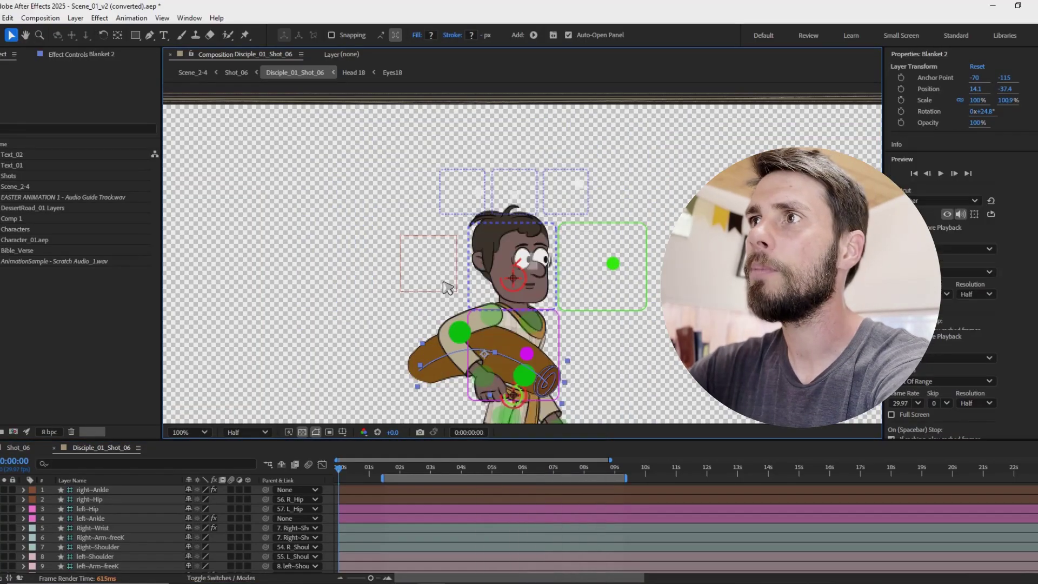
left_click(447, 287)
key("period")
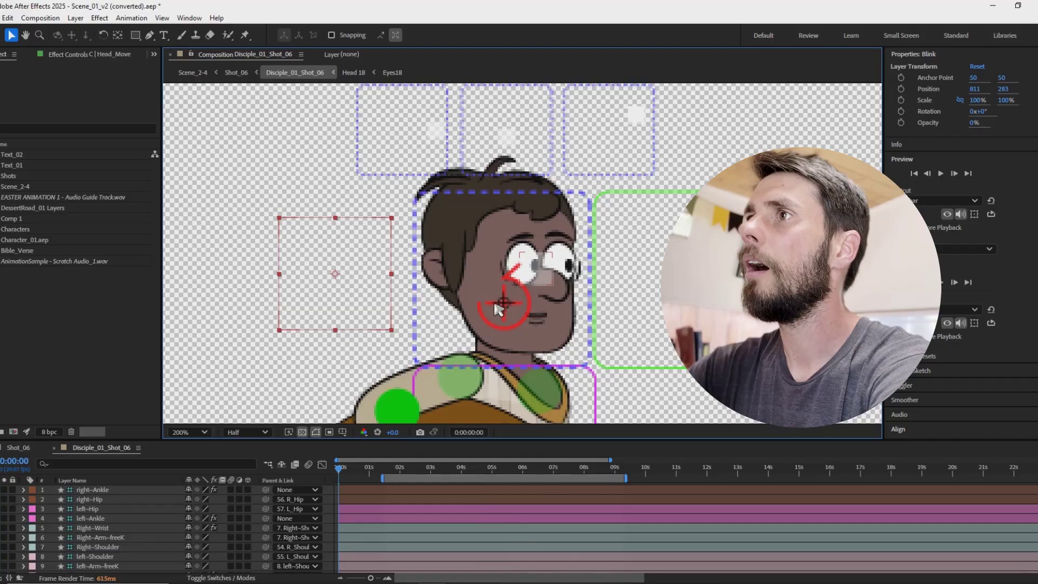
left_click(505, 308)
key("u")
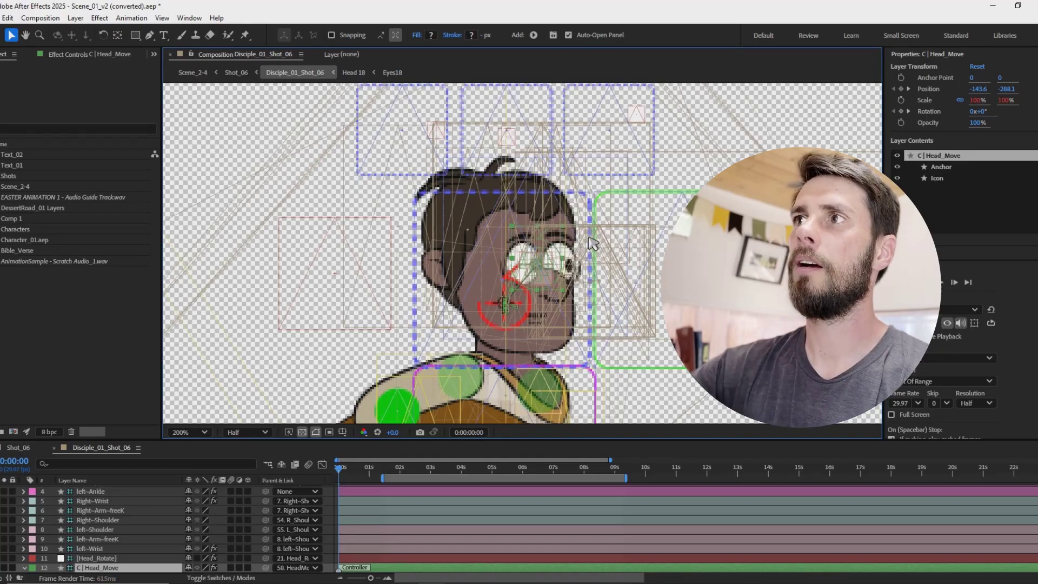
- Drag the C | Head_Move controller up to -154.1, -339.6, raising the head on a stretched neck
key("Return")
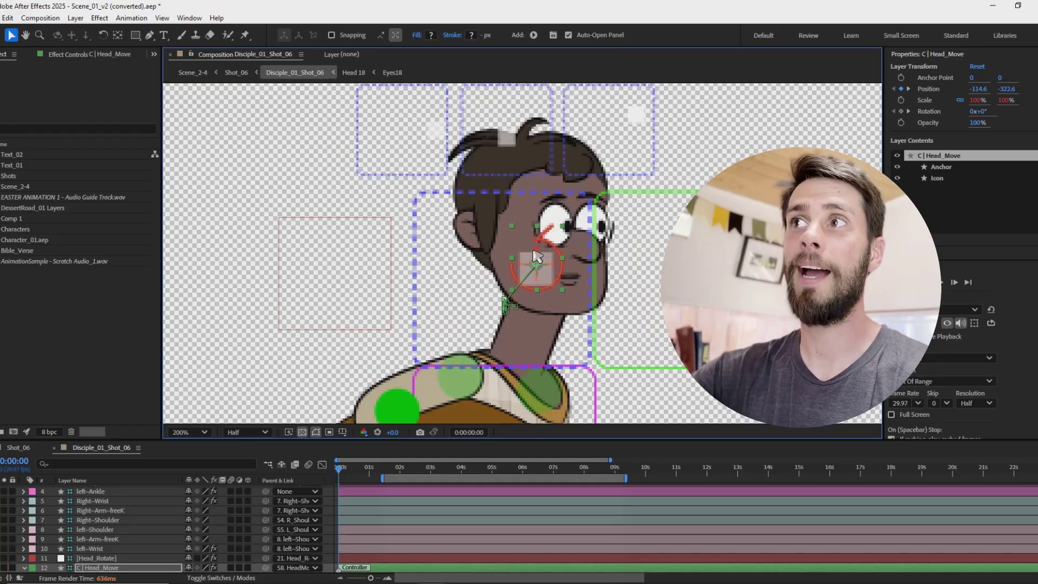
left_click_drag(447, 362, 449, 357)
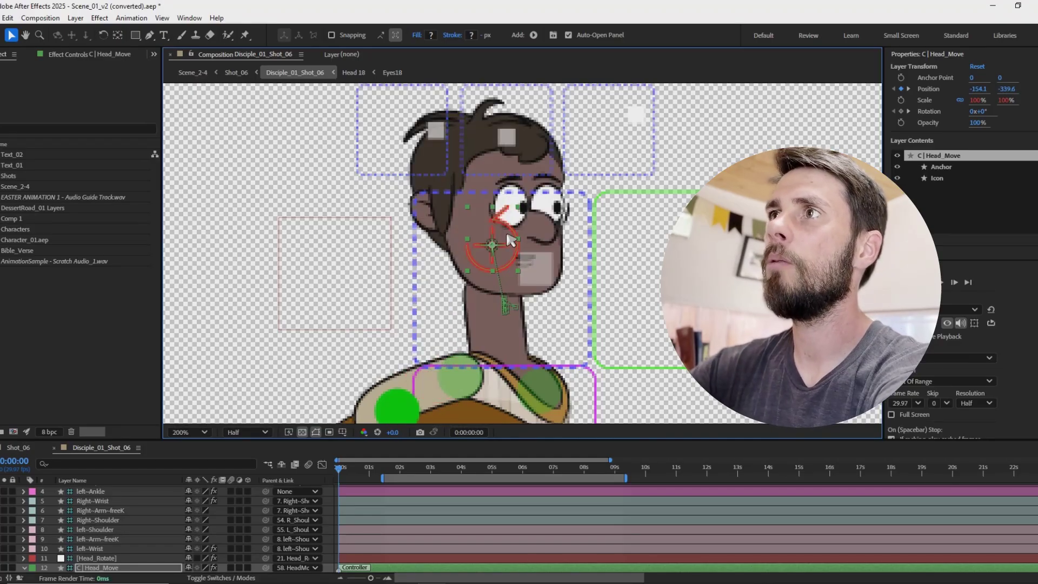
- Rotate the C | Head_Move controller about 12.5° with the Rotation tool
key("w")
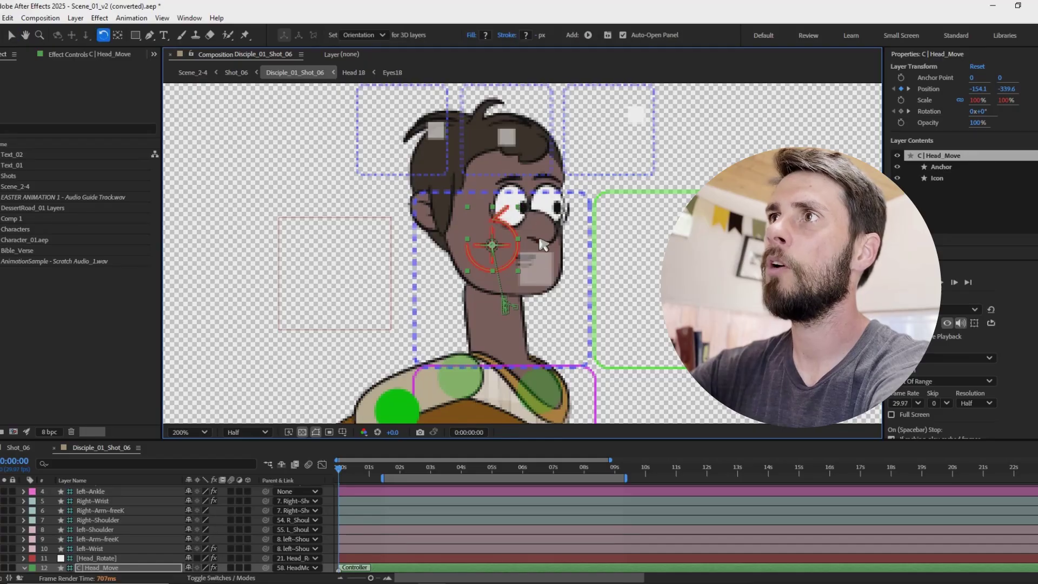
left_click_drag(543, 244, 547, 258)
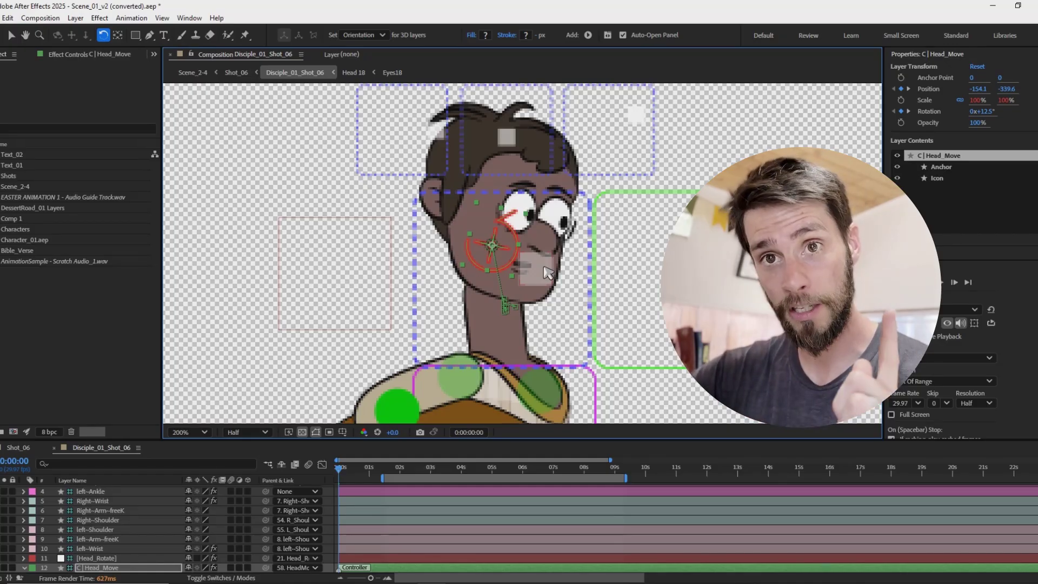
scroll(544, 269, "down", 4)
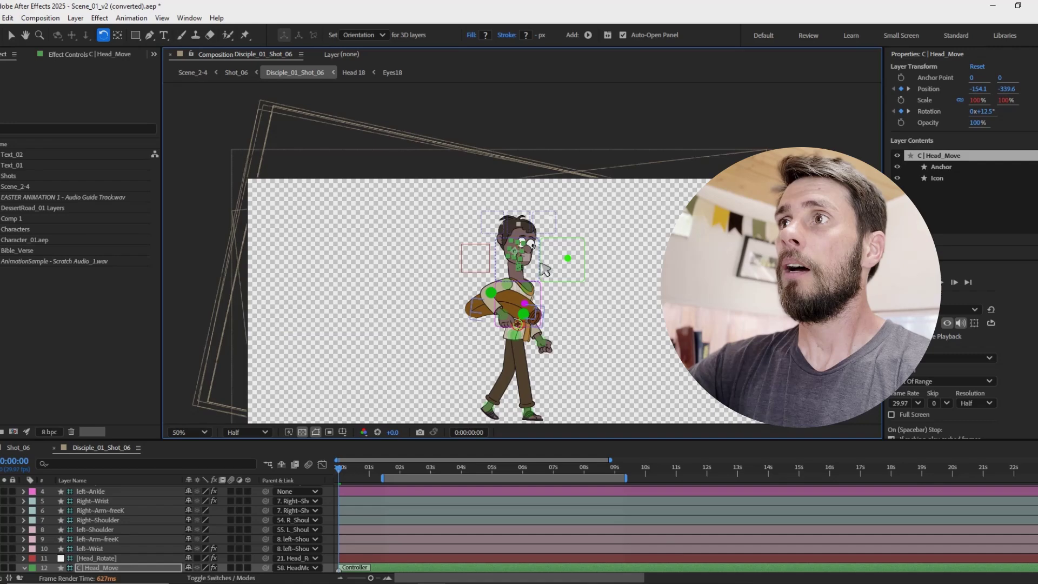
- Select the character's head layer and zoom in on the head to inspect the rig
right_click(538, 265)
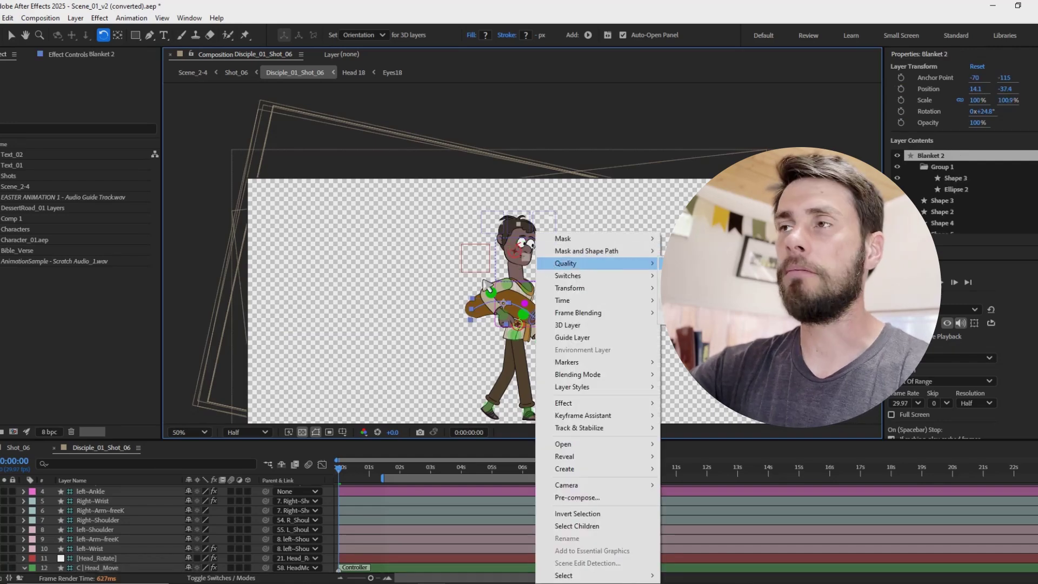
left_click(485, 282)
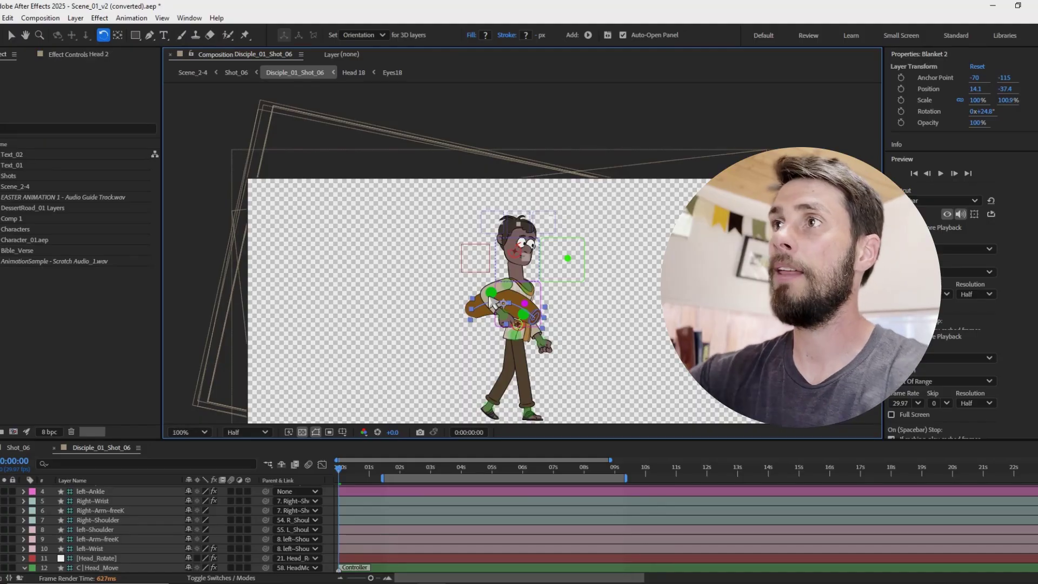
left_click(491, 302)
scroll(492, 302, "up", 3)
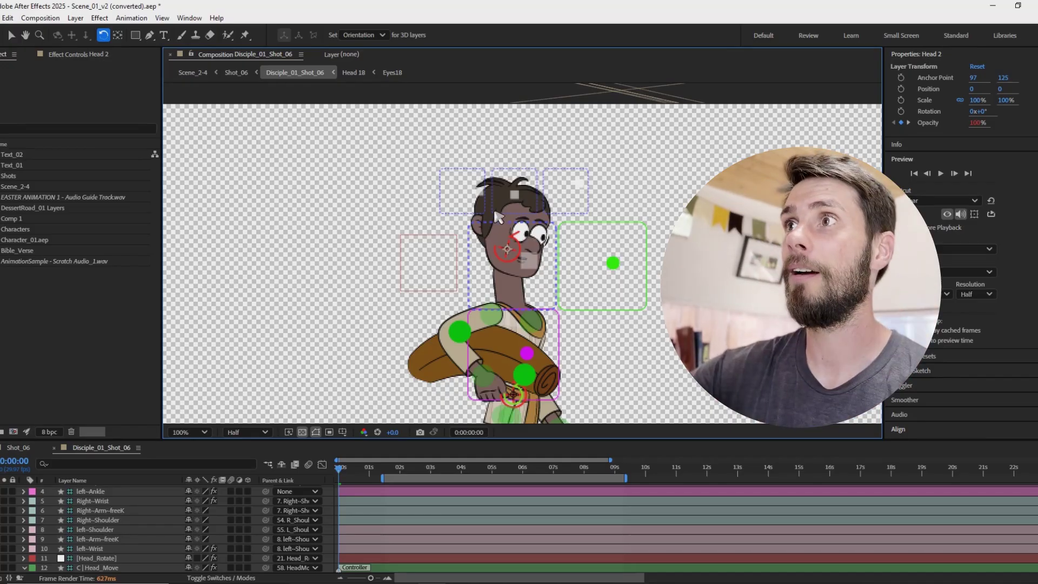
key("period")
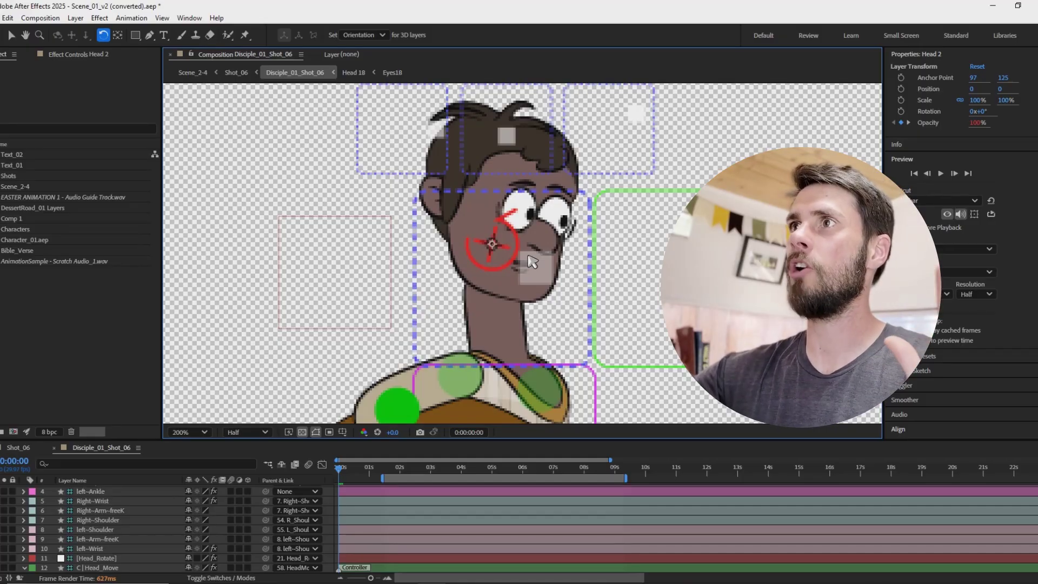
- Minimise After Effects and zoom the Moho canvas out to the full bearded character at frame 150
left_click(996, 10)
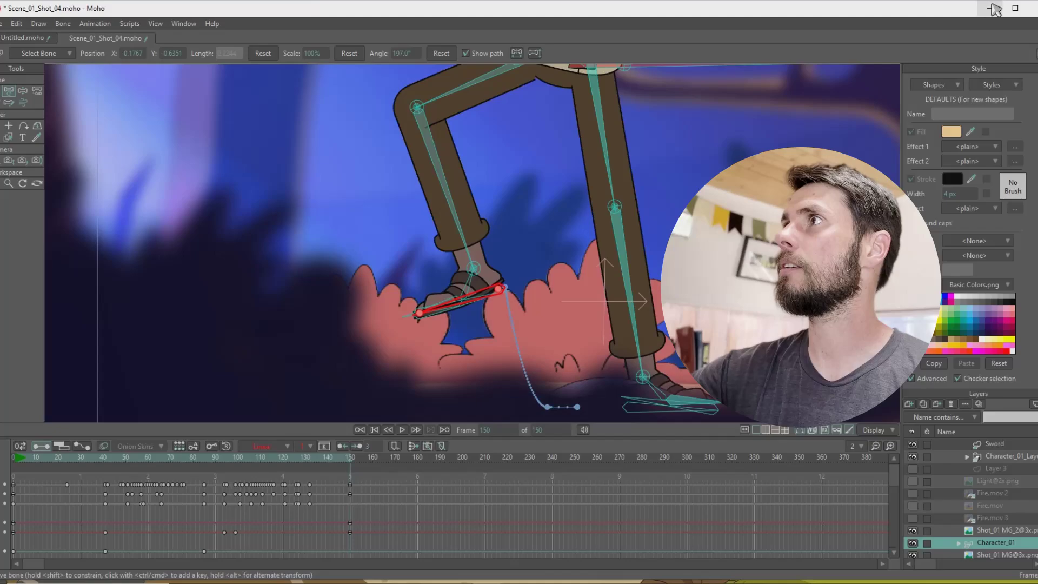
scroll(607, 202, "down", 3)
scroll(464, 340, "down", 2)
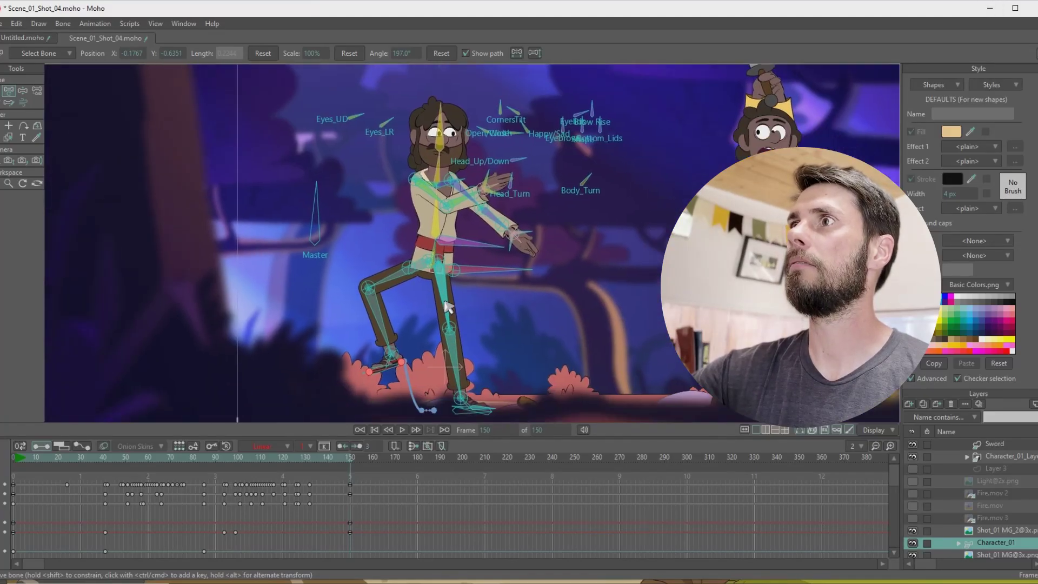